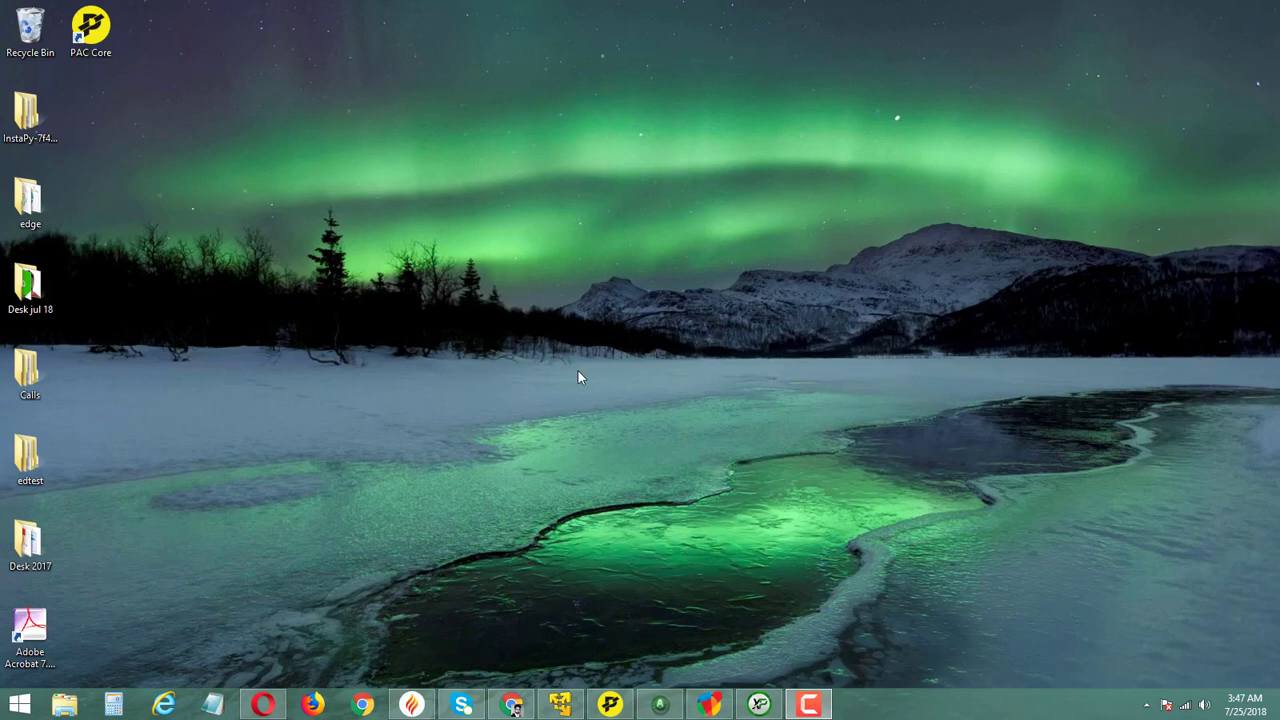
Load google.com in Chrome and open the profile account menu
{"action": "left_click", "coordinate": [512, 704]}
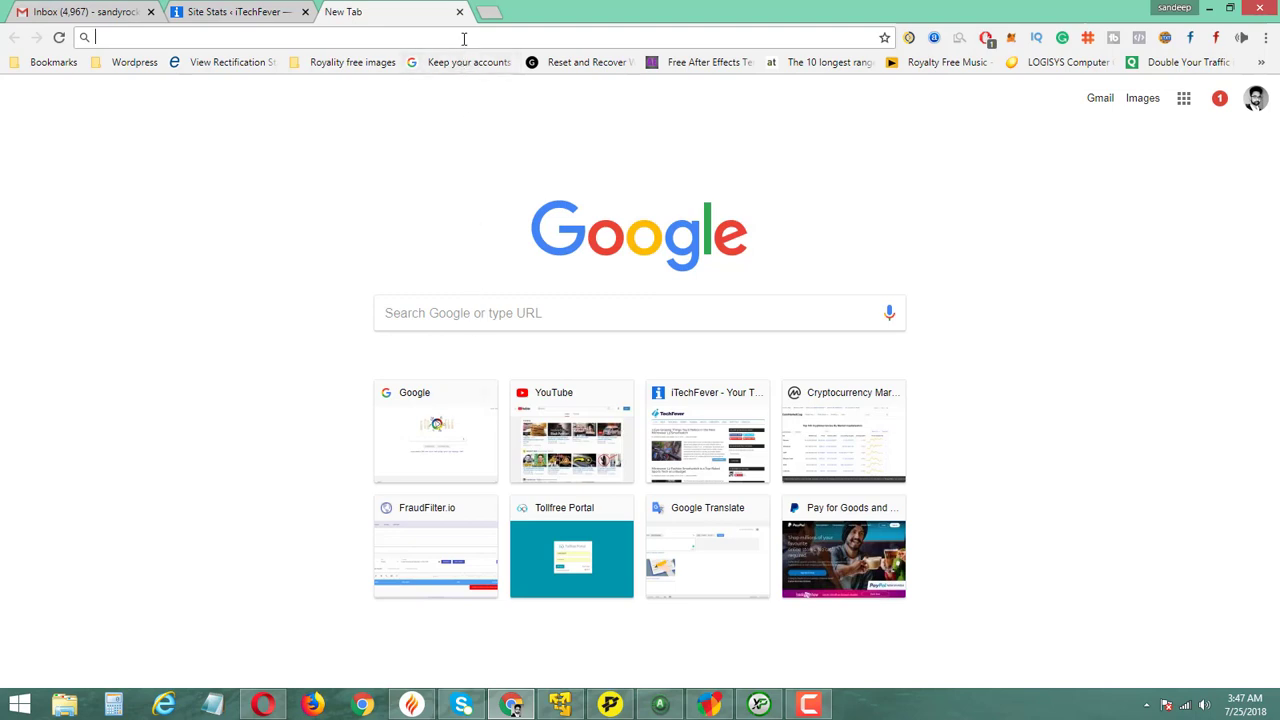
{"action": "type", "text": "g"}
{"action": "key", "text": "Return"}
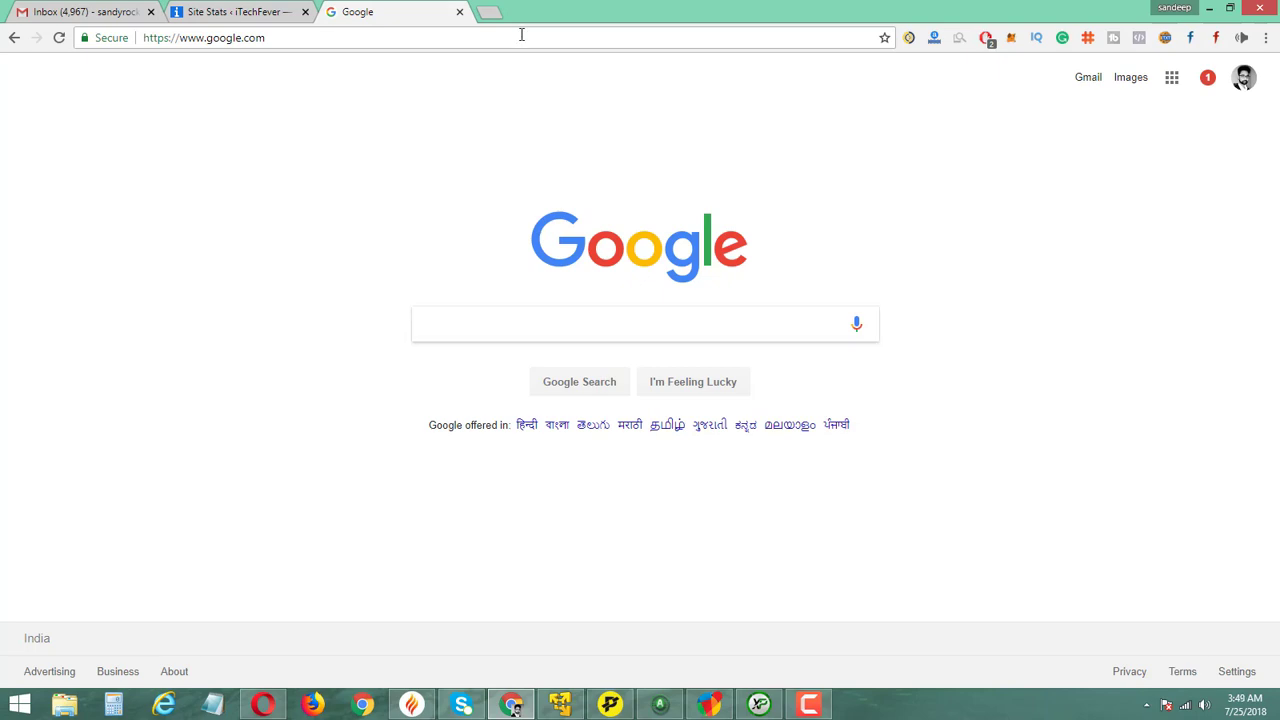
{"action": "left_click", "coordinate": [1232, 88]}
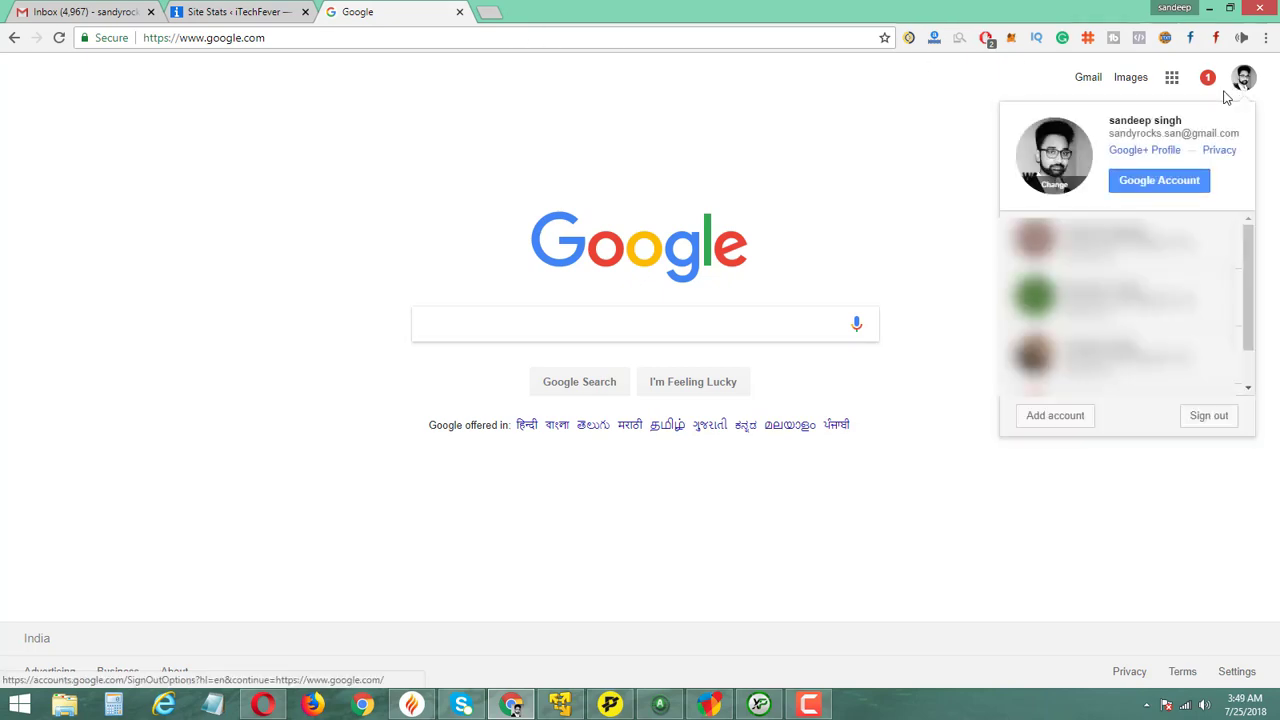
Go through Personal info & privacy and Control your content to the Inactive Account Manager setup
{"action": "left_click", "coordinate": [1160, 183]}
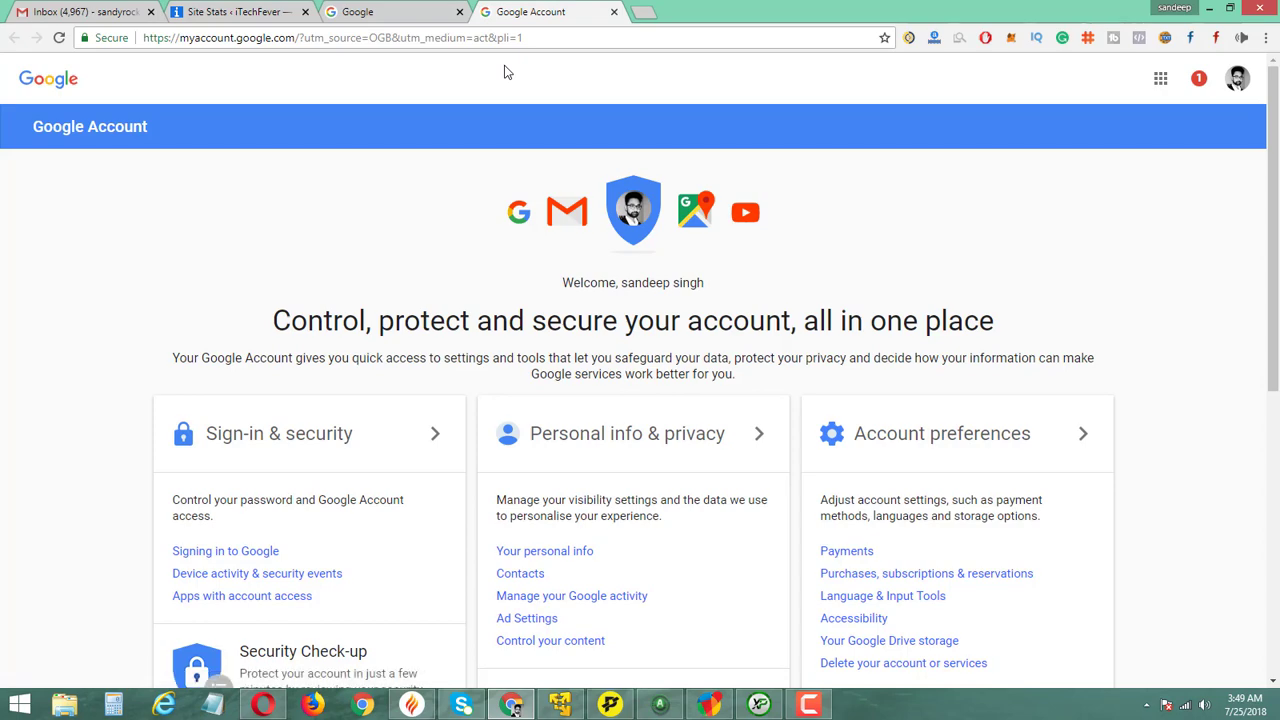
{"action": "scroll", "coordinate": [504, 72], "scroll_direction": "down", "scroll_amount": 1}
{"action": "scroll", "coordinate": [504, 72], "scroll_direction": "down", "scroll_amount": 1}
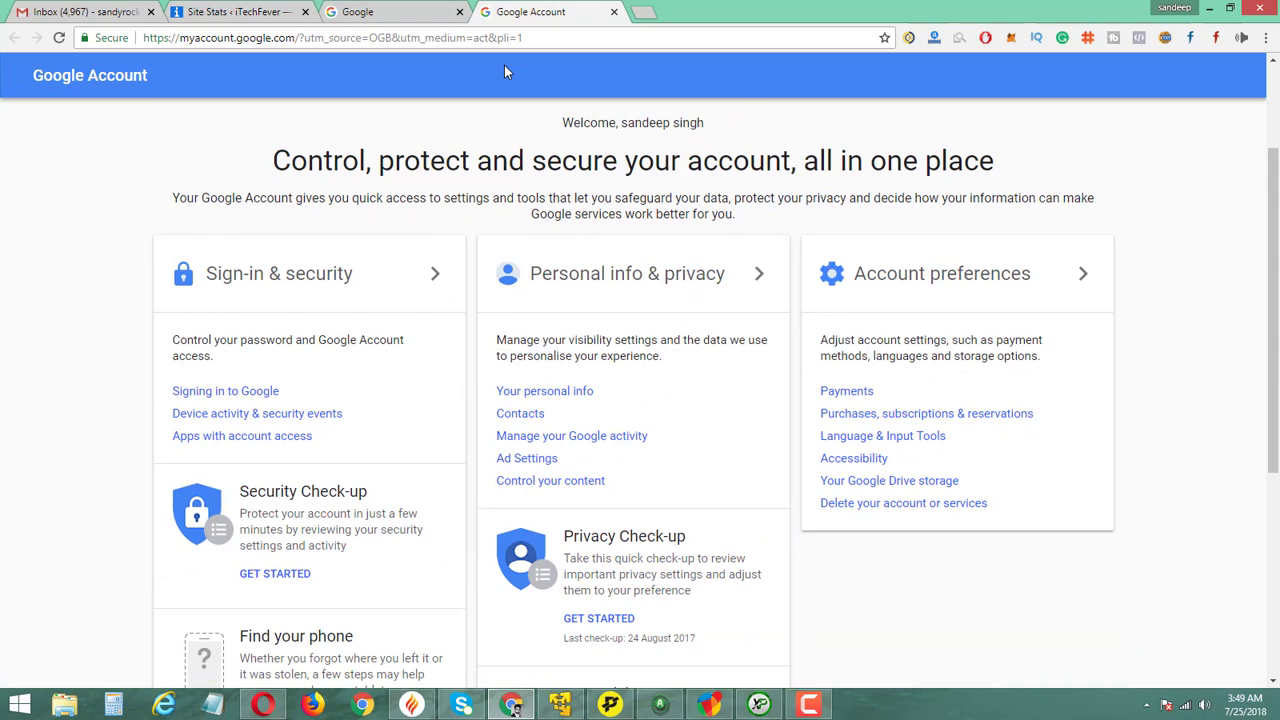
{"action": "scroll", "coordinate": [874, 143], "scroll_direction": "down", "scroll_amount": 2}
{"action": "left_click", "coordinate": [573, 122]}
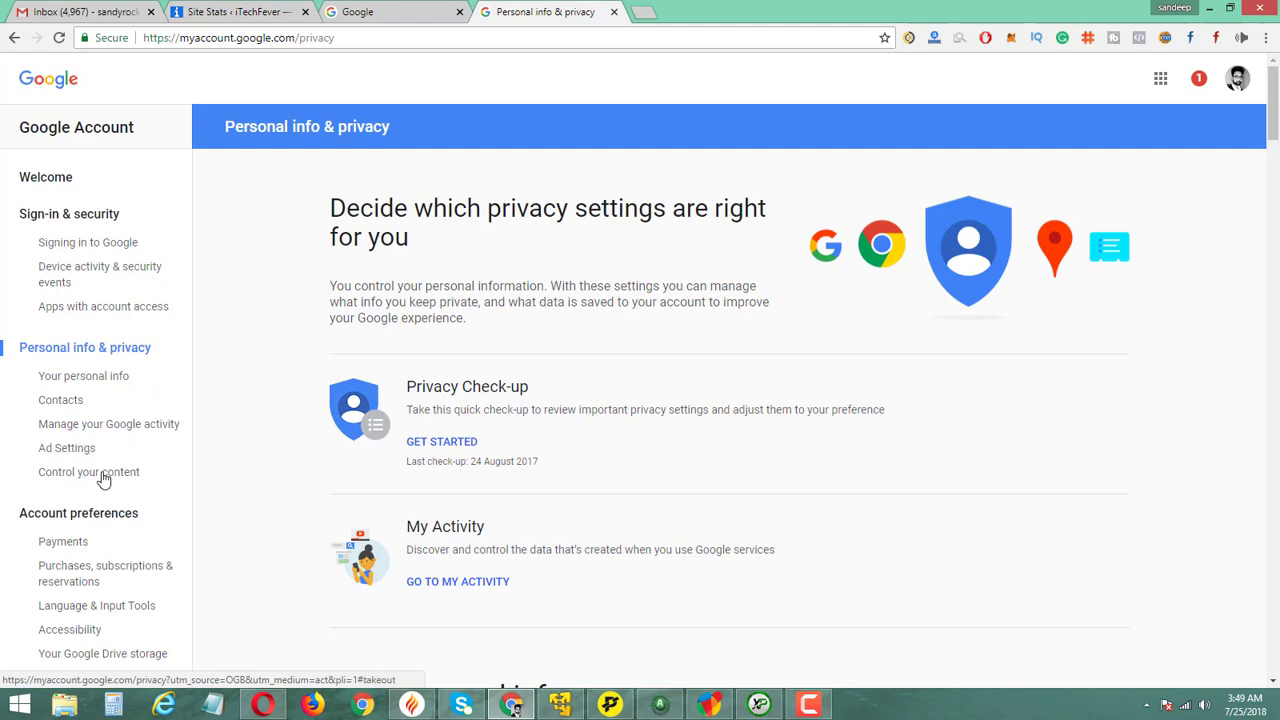
{"action": "left_click", "coordinate": [104, 479]}
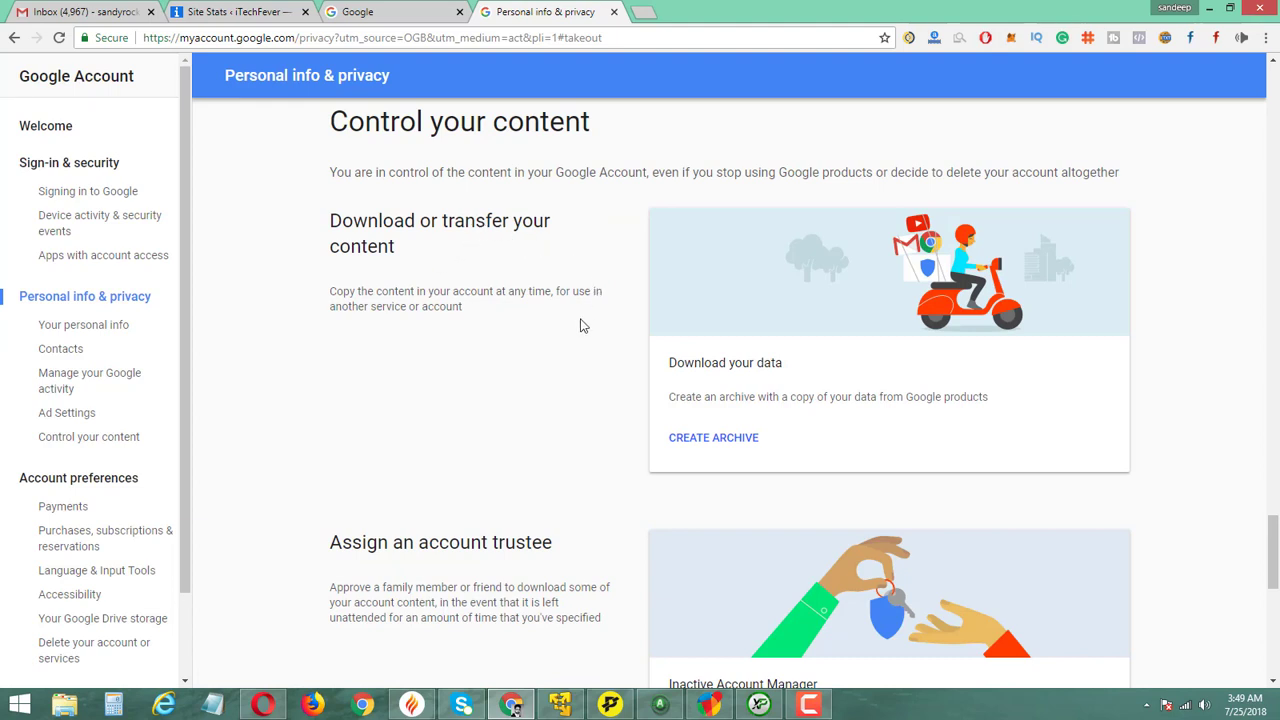
{"action": "scroll", "coordinate": [583, 325], "scroll_direction": "down", "scroll_amount": 3}
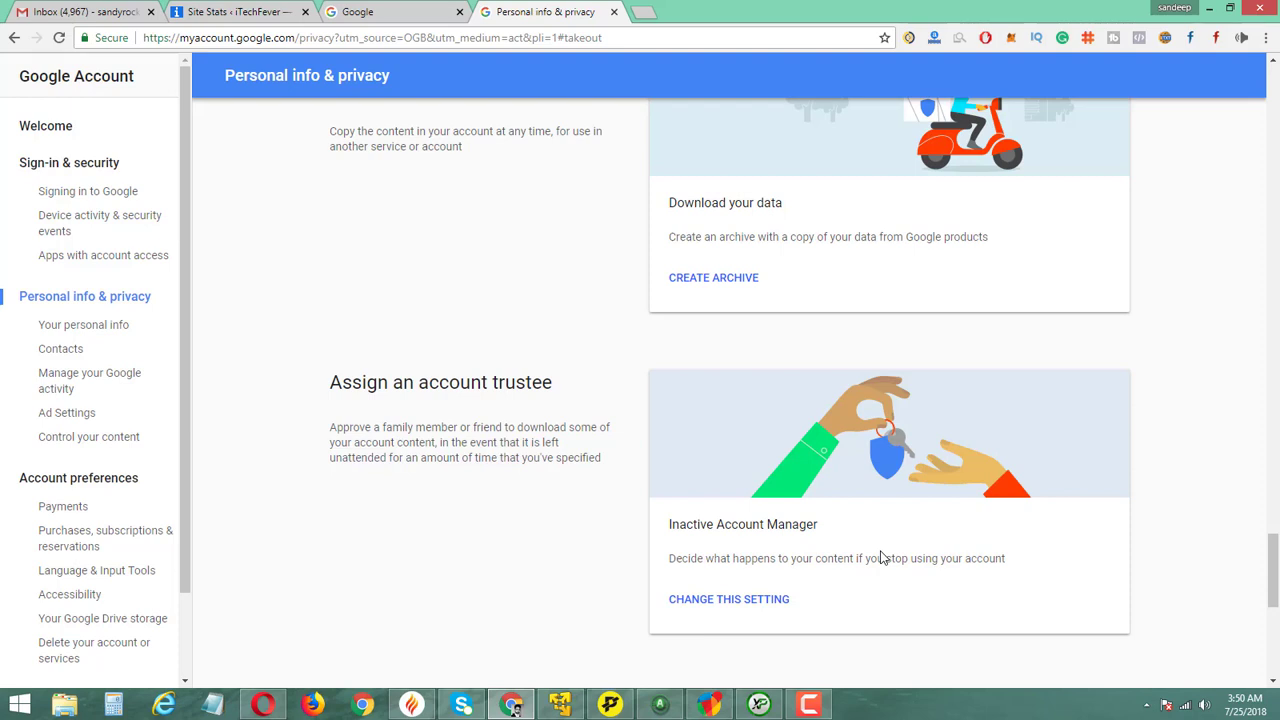
{"action": "left_click", "coordinate": [758, 601]}
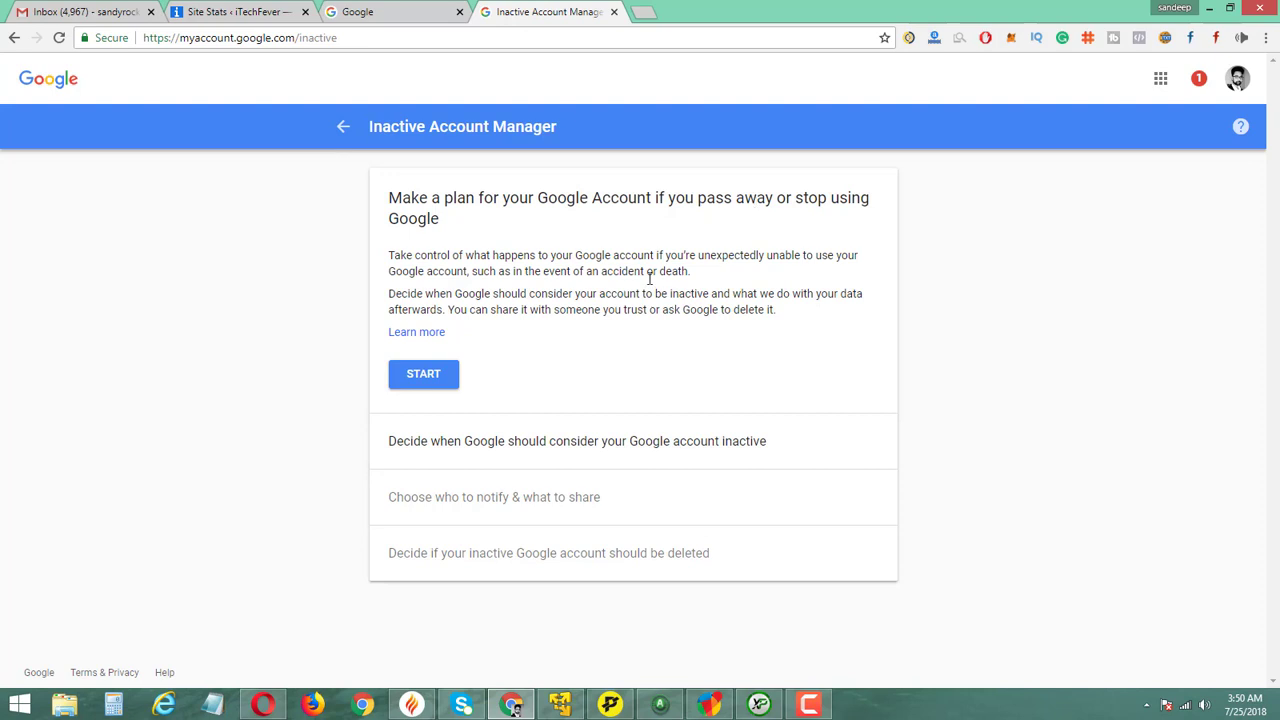
Start the plan and set the inactivity waiting period to 18 months
{"action": "left_click", "coordinate": [410, 377]}
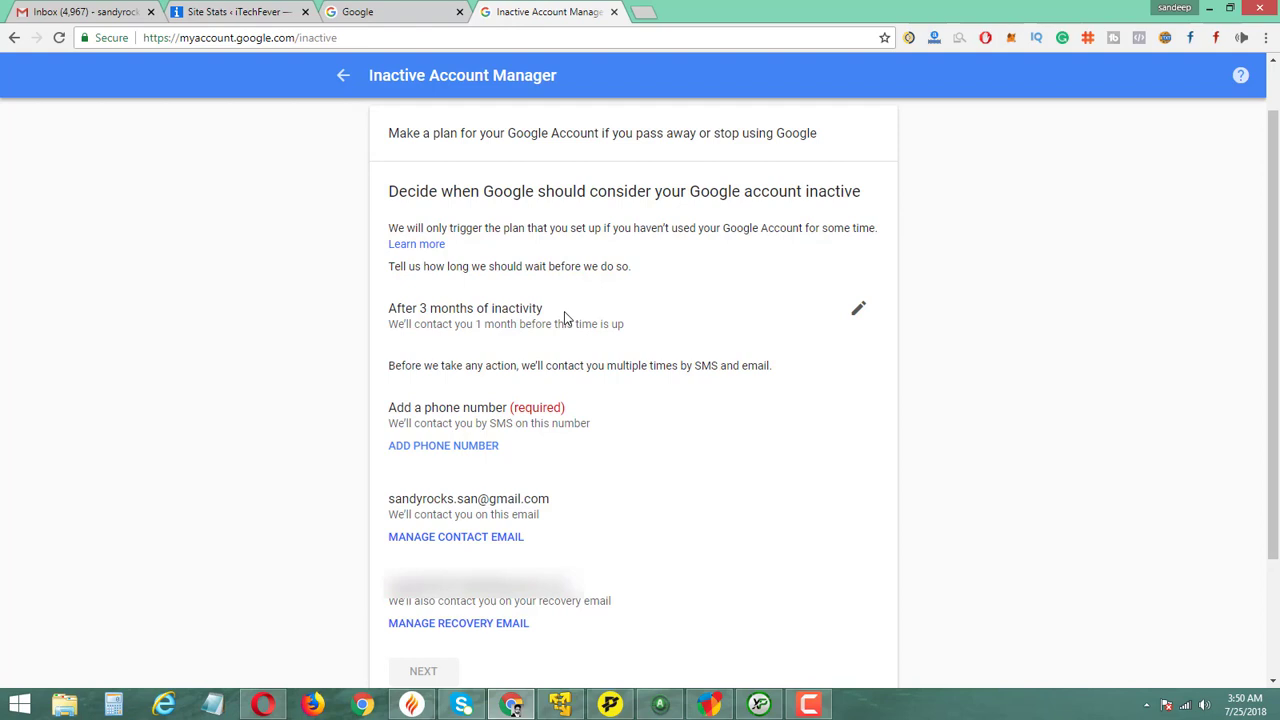
{"action": "left_click", "coordinate": [858, 309]}
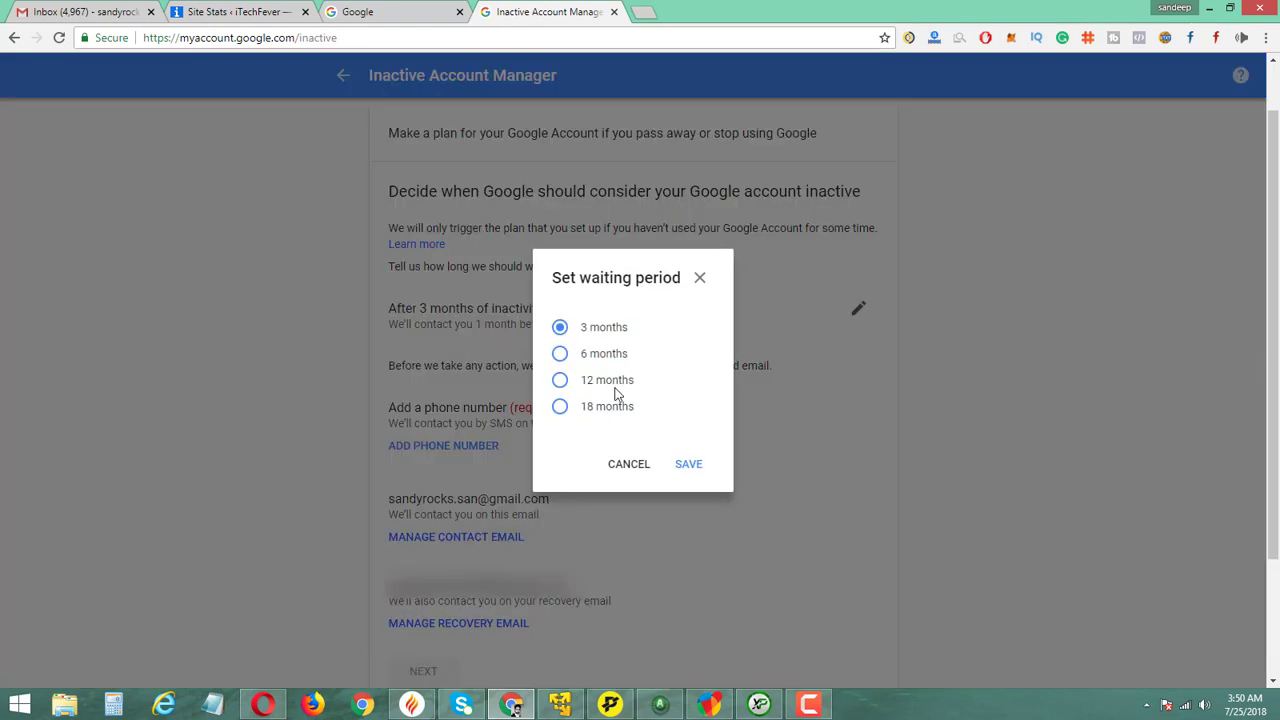
{"action": "left_click", "coordinate": [562, 409]}
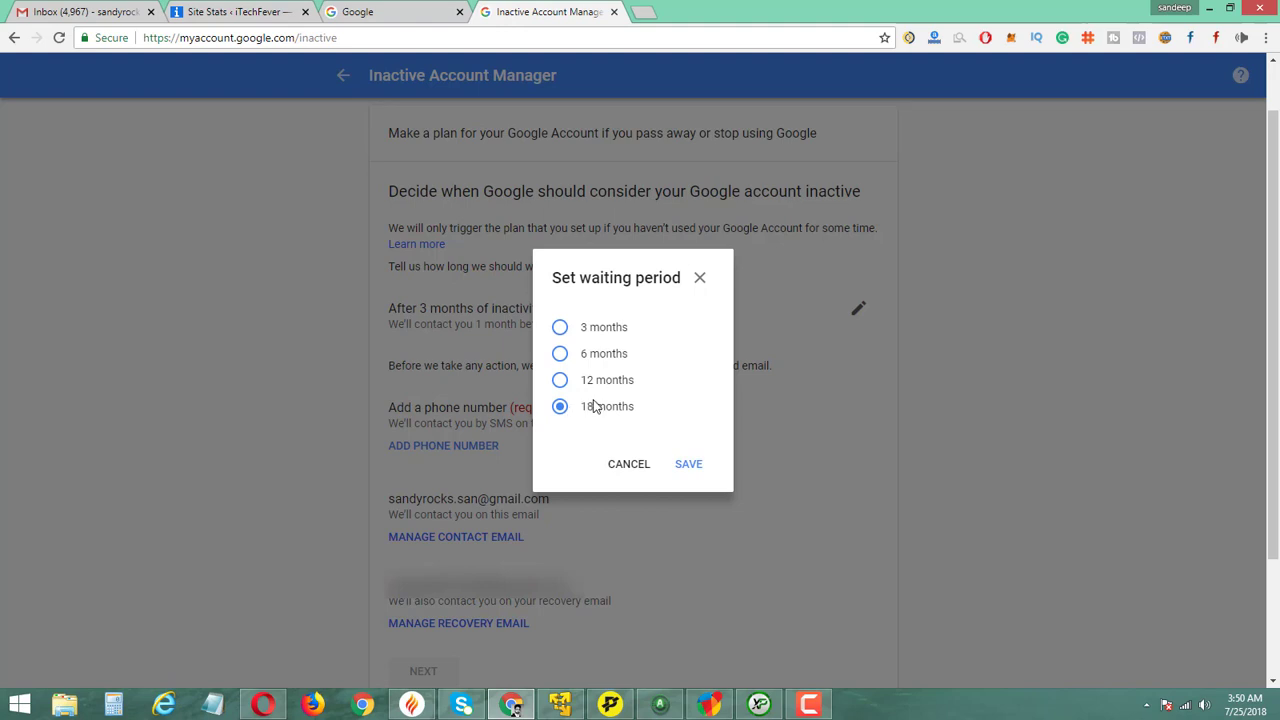
{"action": "left_click", "coordinate": [689, 470]}
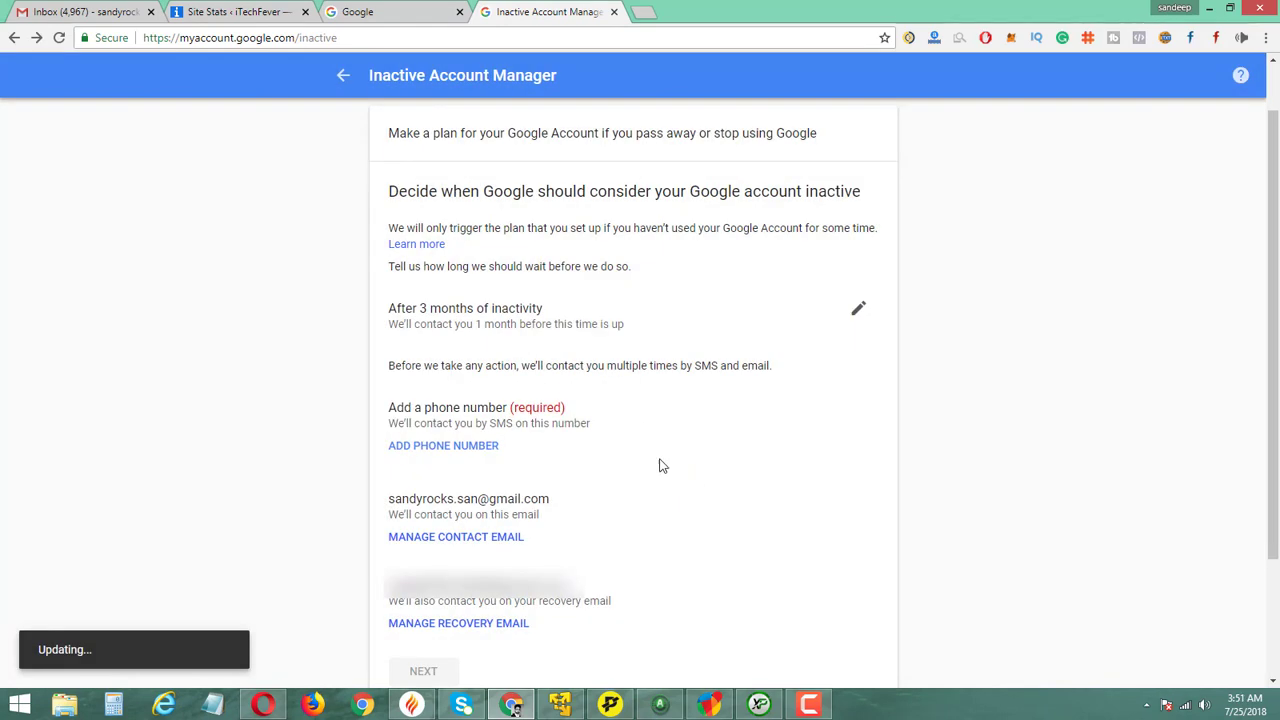
Add the already saved phone number for inactivity alerts
{"action": "left_click", "coordinate": [468, 449]}
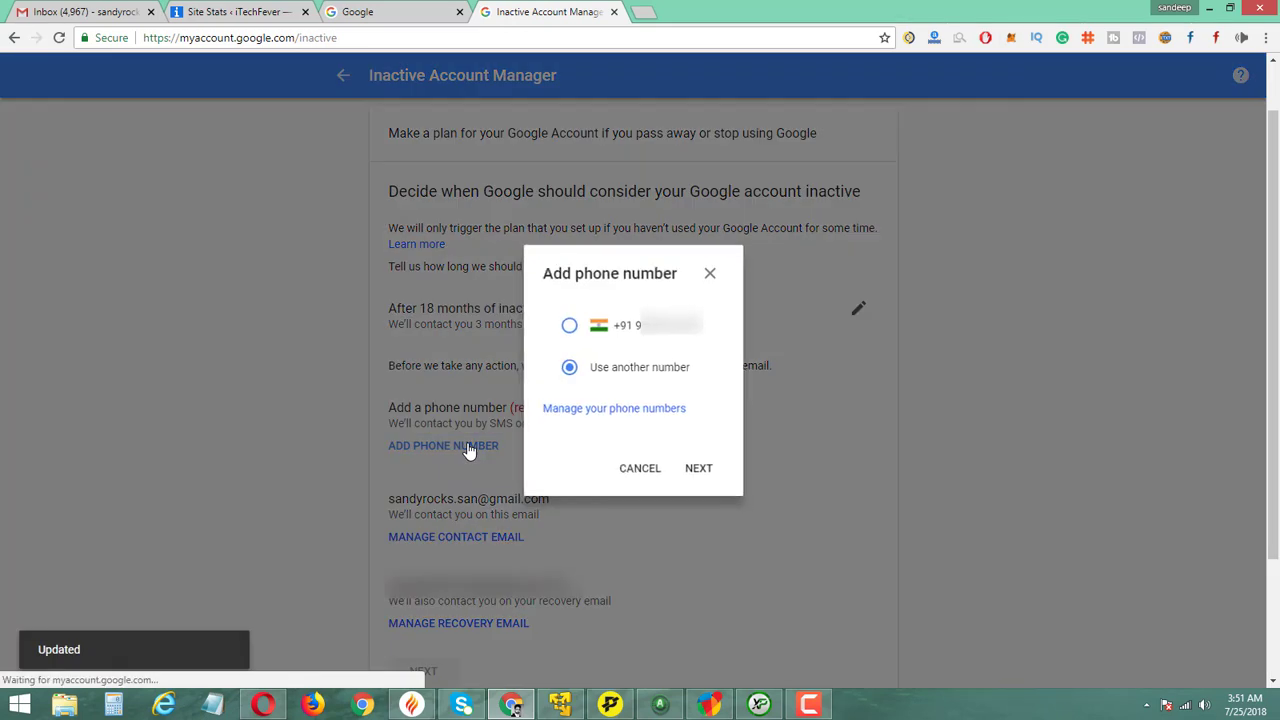
{"action": "left_click", "coordinate": [567, 327]}
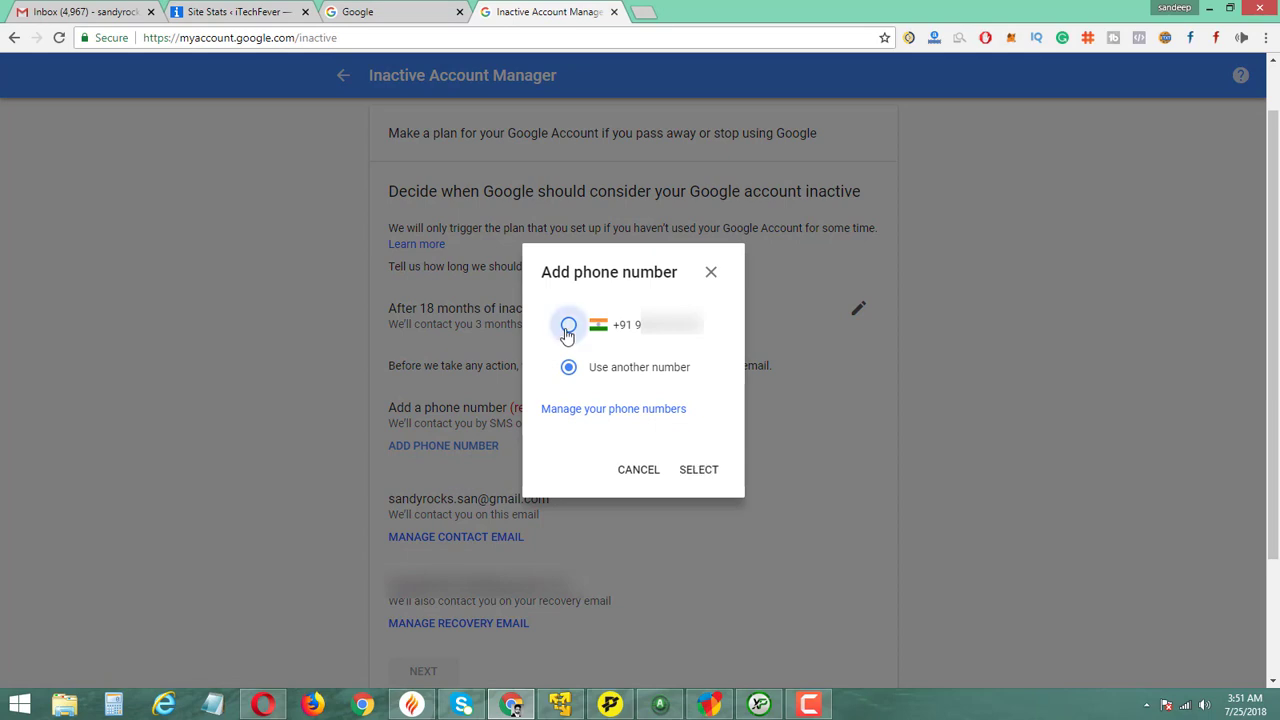
{"action": "left_click", "coordinate": [699, 470]}
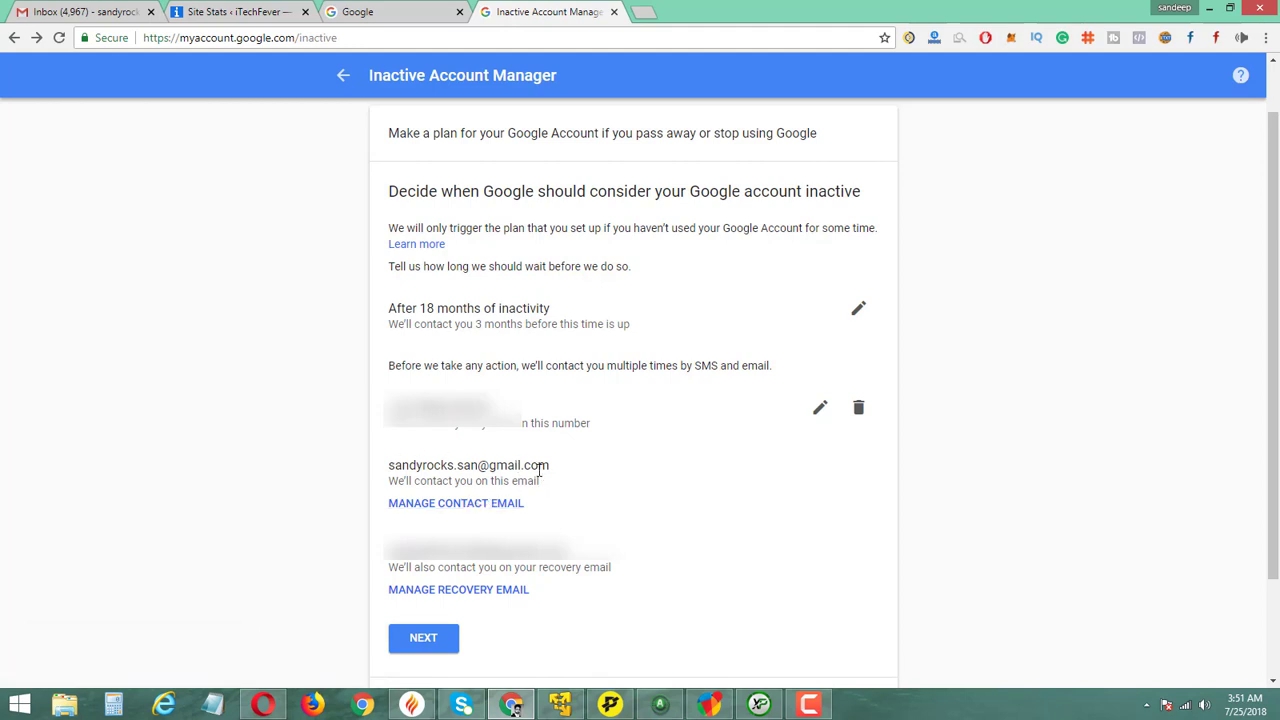
{"action": "left_click", "coordinate": [469, 504]}
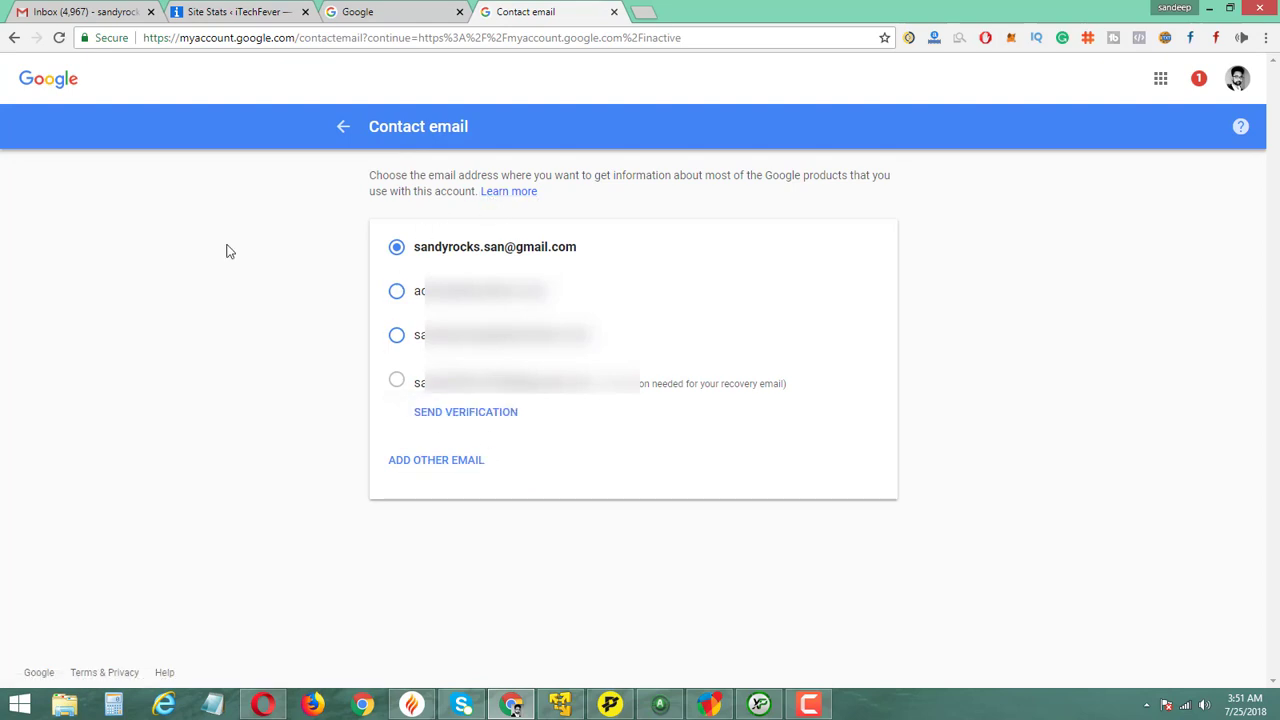
Return to the plan, restart it and confirm the 18-month inactivity step
{"action": "left_click", "coordinate": [14, 37]}
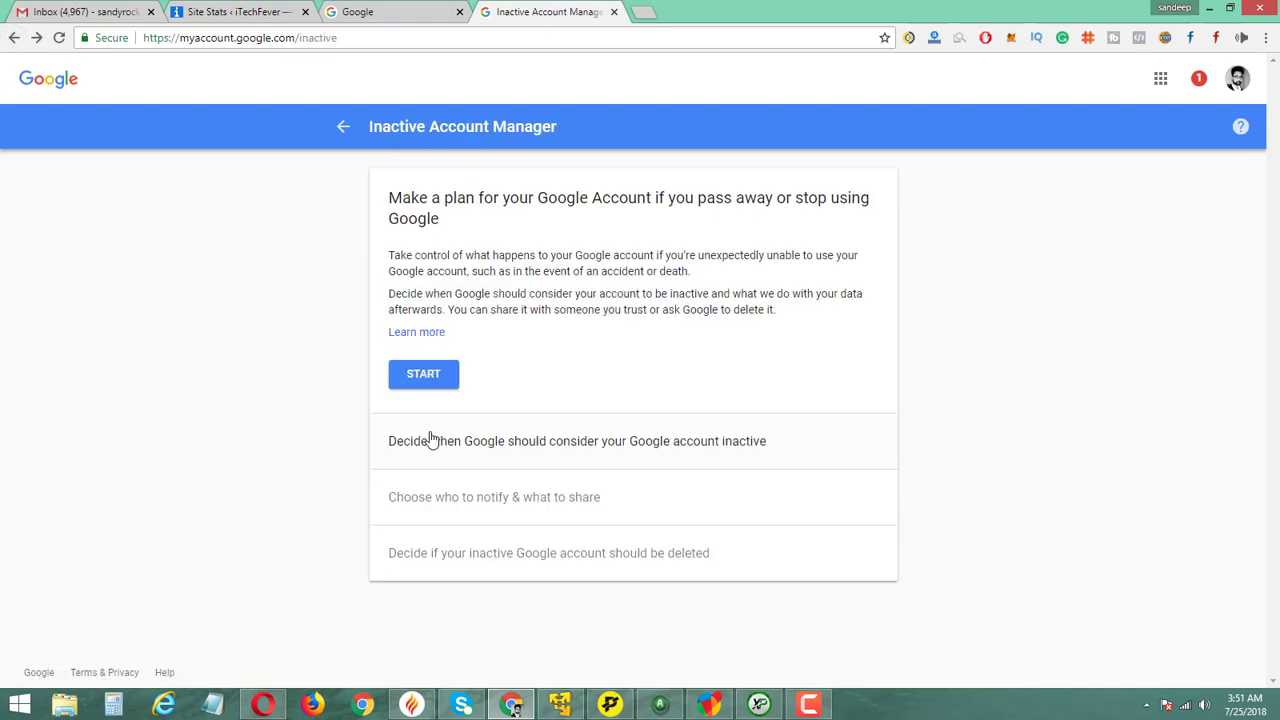
{"action": "left_click", "coordinate": [424, 380]}
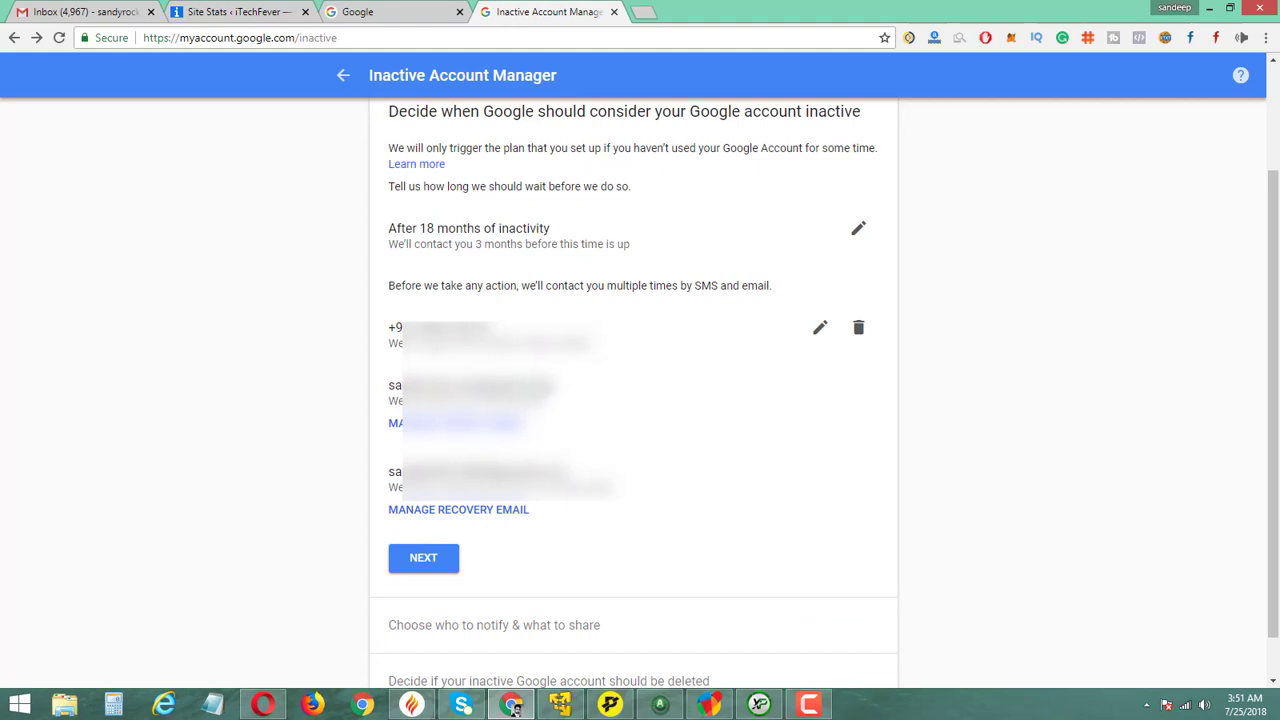
{"action": "scroll", "coordinate": [500, 525], "scroll_direction": "down", "scroll_amount": 1}
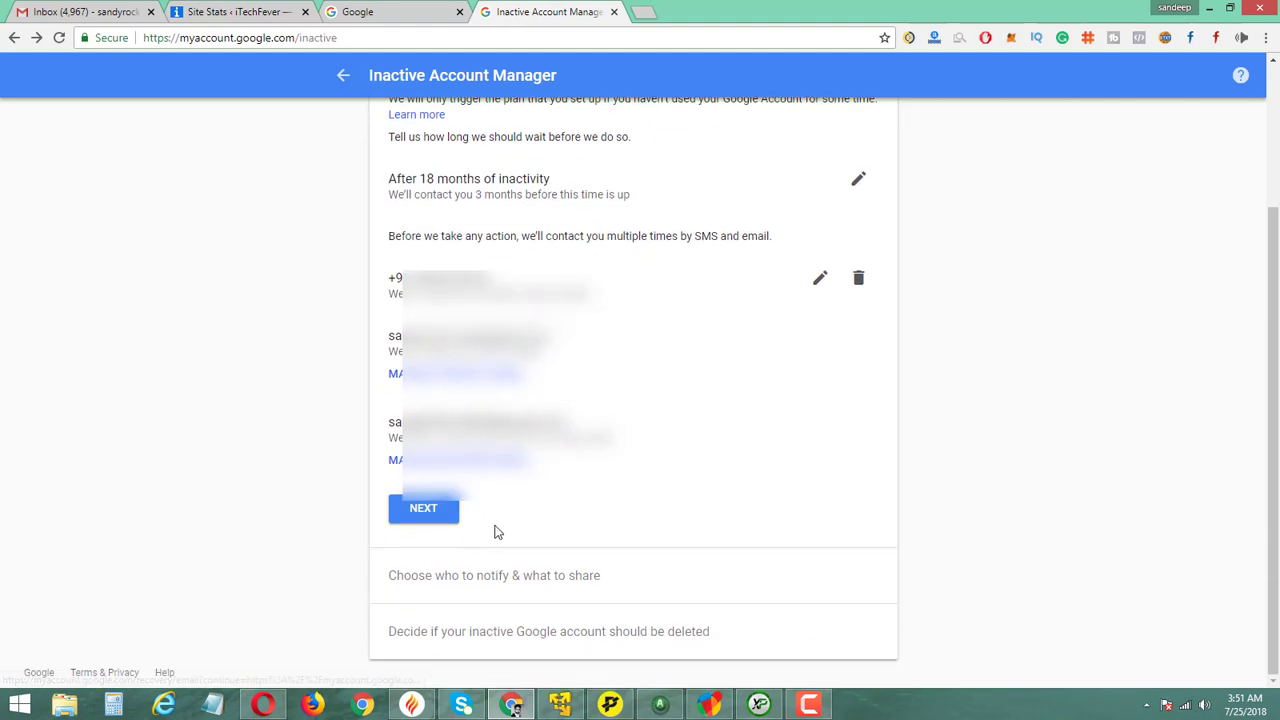
{"action": "left_click", "coordinate": [414, 527]}
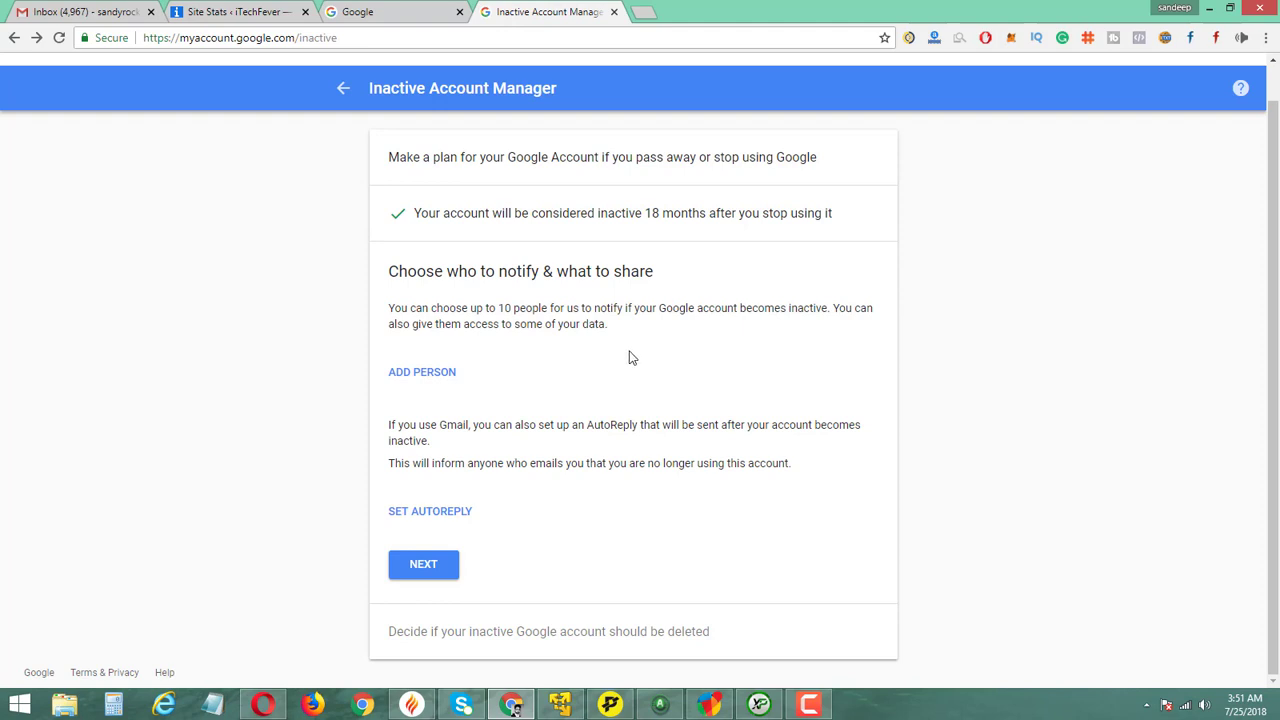
Add a trusted contact with an itechfever.com email address, correcting a typo
{"action": "left_click", "coordinate": [437, 378]}
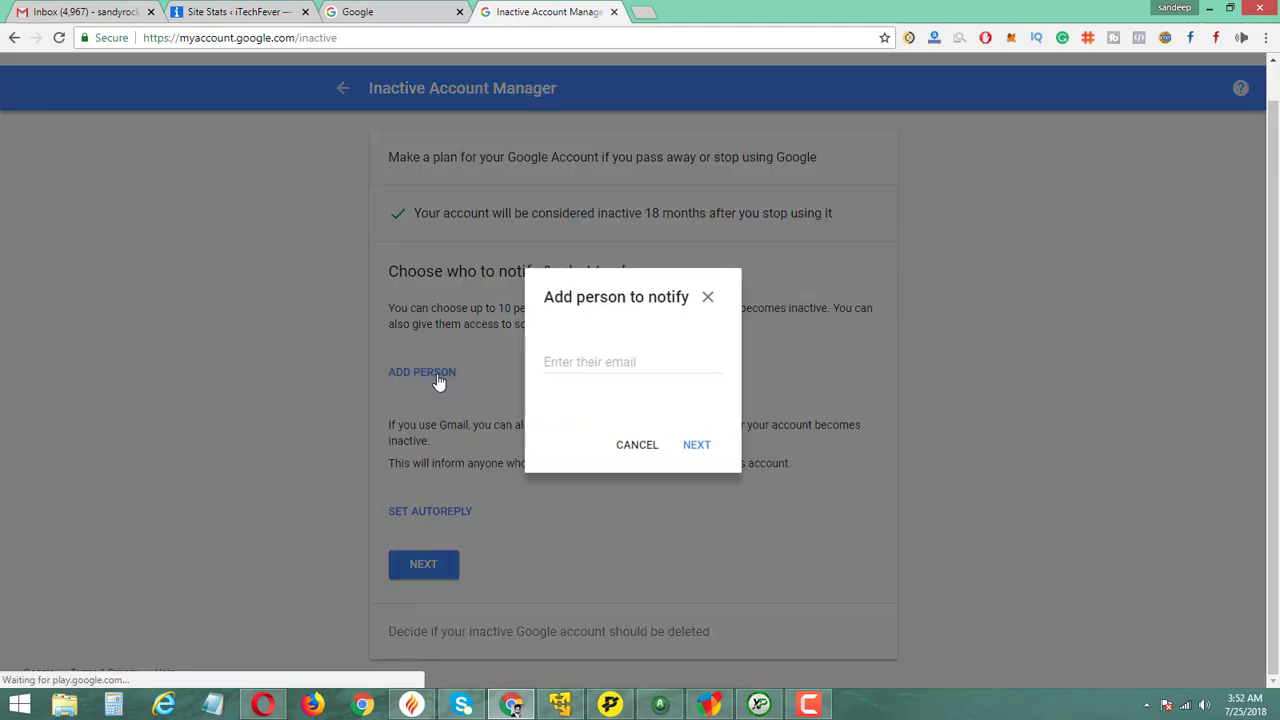
{"action": "left_click", "coordinate": [600, 361]}
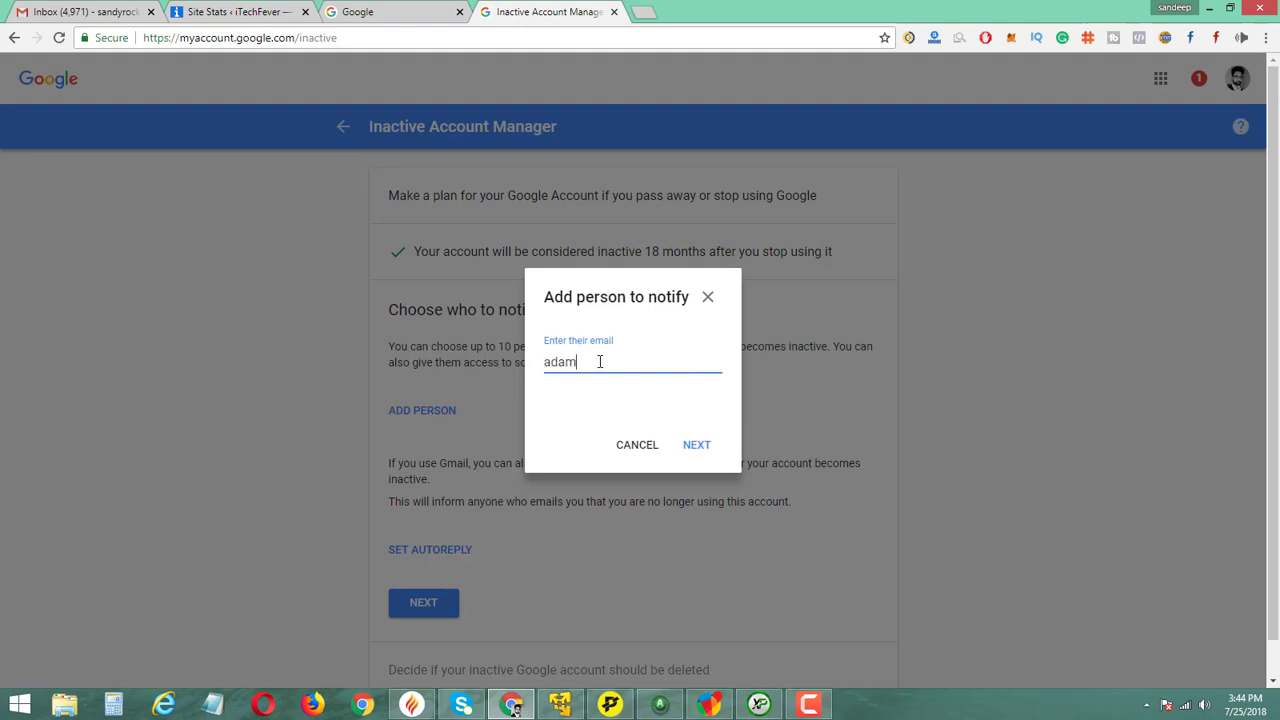
{"action": "left_click", "coordinate": [566, 362]}
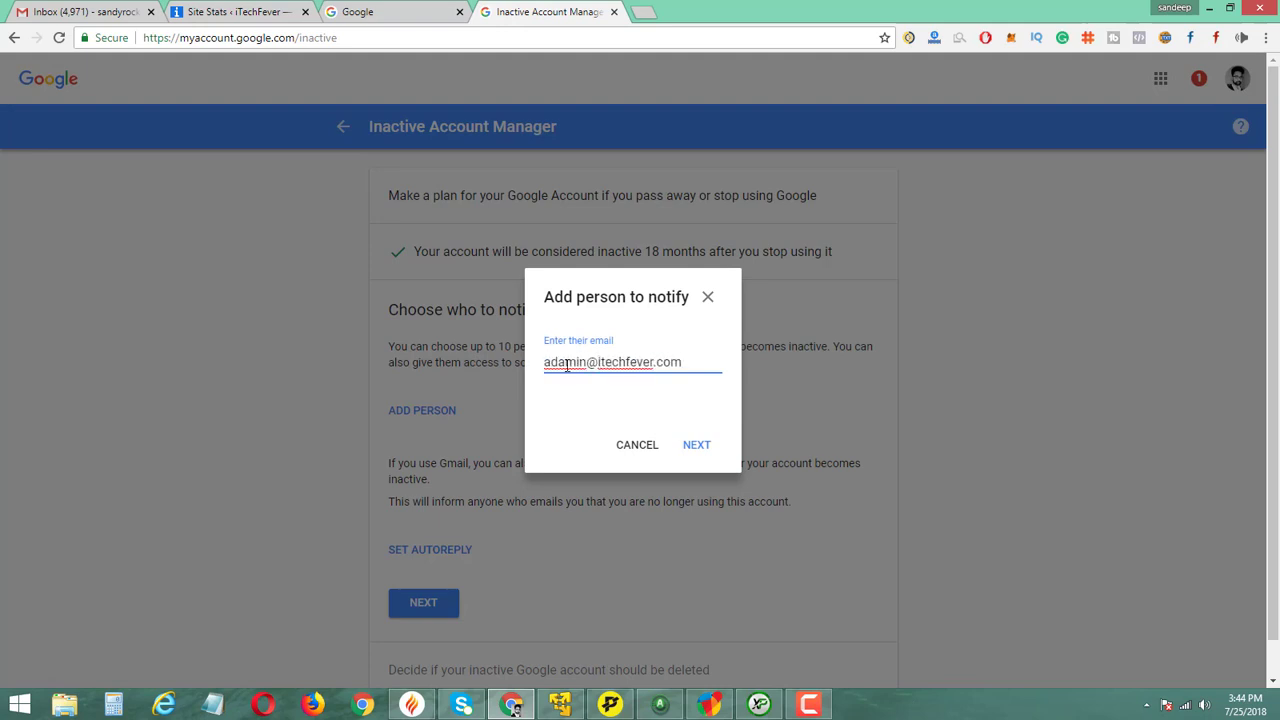
{"action": "key", "text": "BackSpace"}
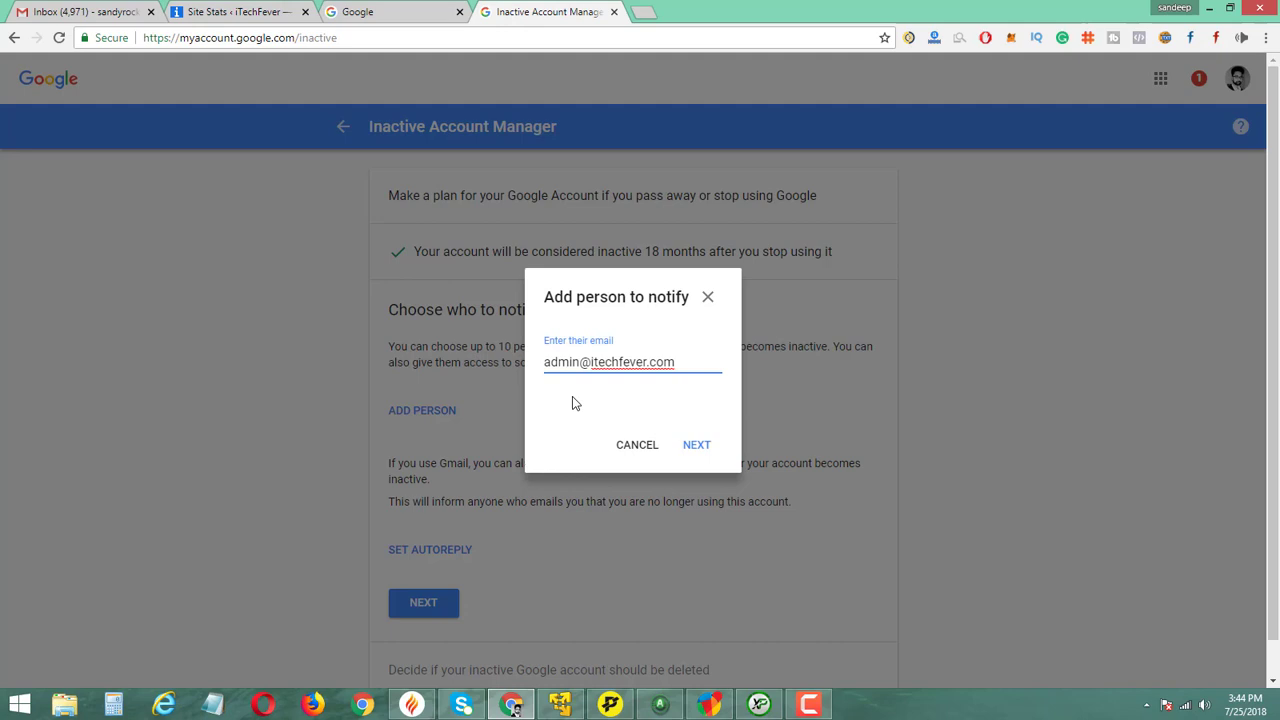
{"action": "left_click", "coordinate": [696, 444]}
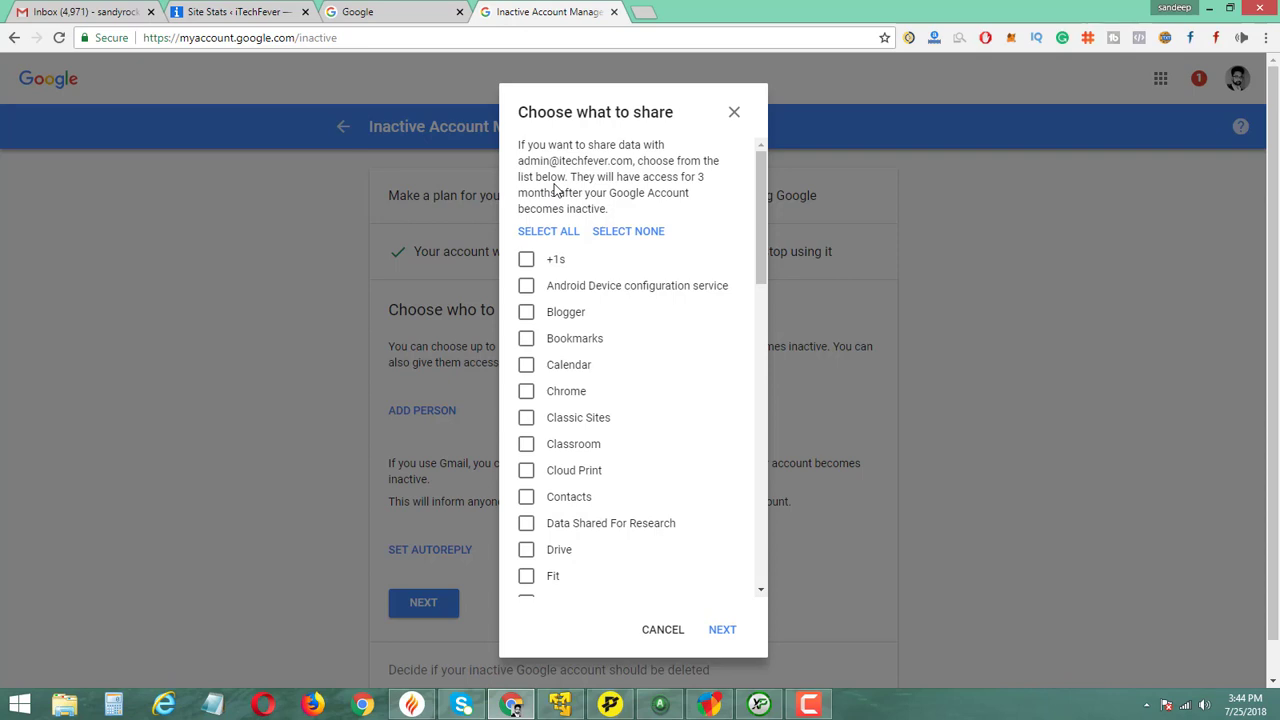
Share data from every listed service with the contact
{"action": "scroll", "coordinate": [629, 263], "scroll_direction": "down", "scroll_amount": 4}
{"action": "scroll", "coordinate": [634, 323], "scroll_direction": "down", "scroll_amount": 5}
{"action": "scroll", "coordinate": [632, 328], "scroll_direction": "down", "scroll_amount": 1}
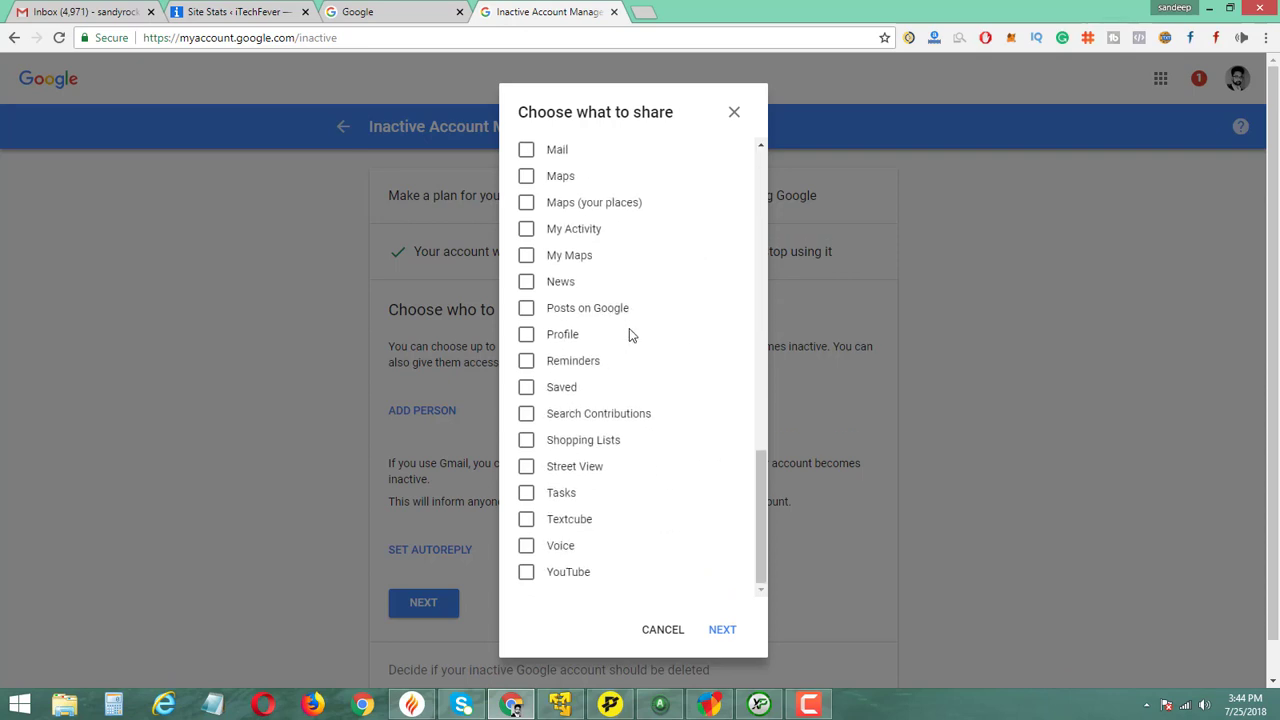
{"action": "scroll", "coordinate": [629, 330], "scroll_direction": "up", "scroll_amount": 5}
{"action": "scroll", "coordinate": [629, 325], "scroll_direction": "up", "scroll_amount": 5}
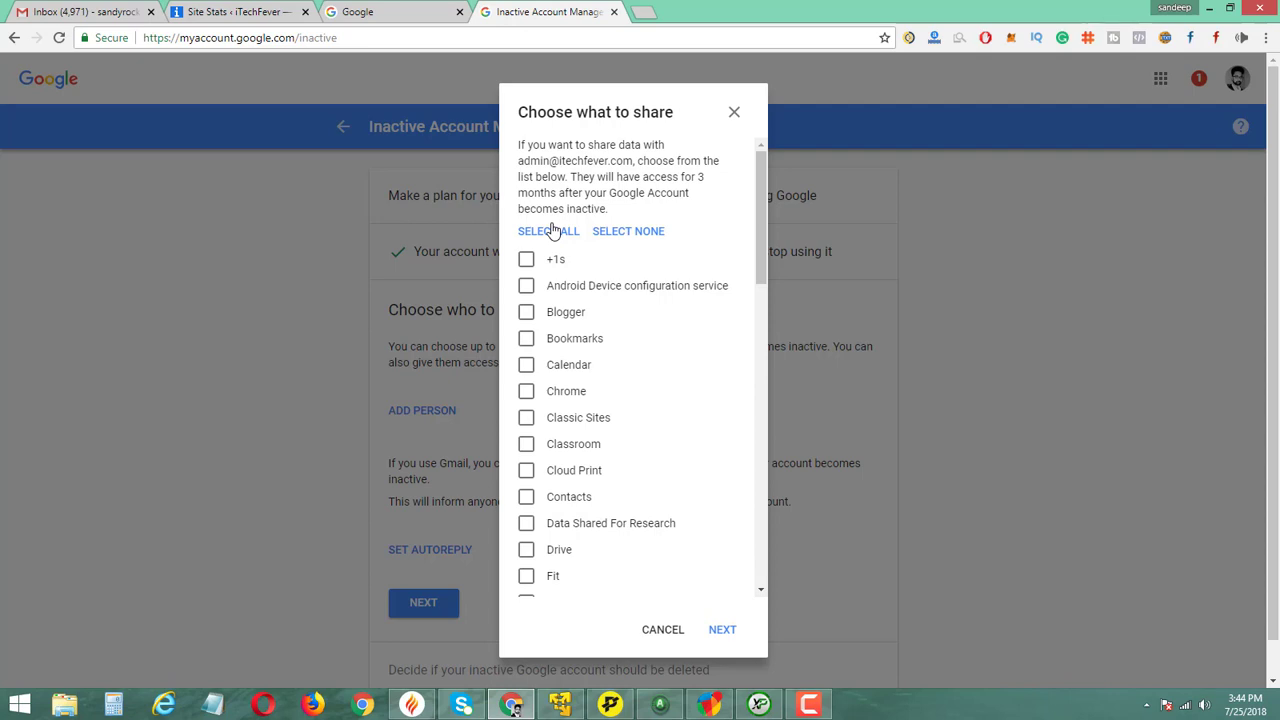
{"action": "left_click", "coordinate": [551, 231]}
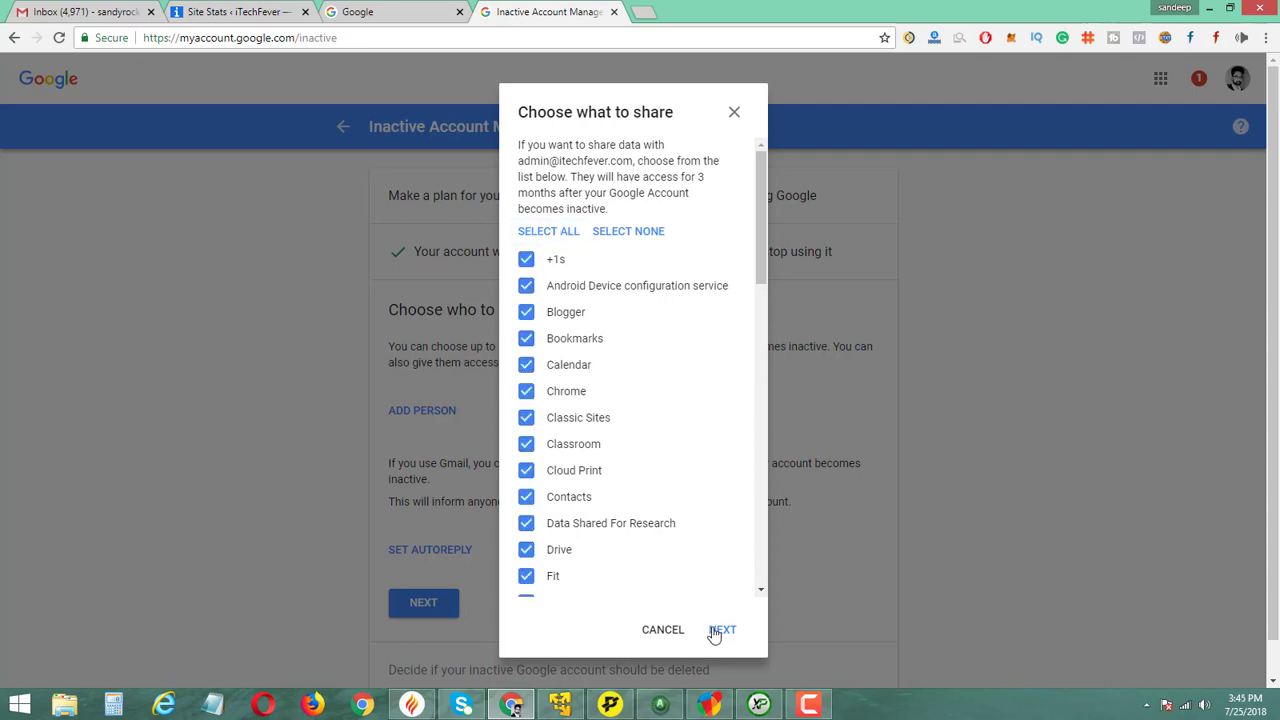
{"action": "left_click", "coordinate": [716, 632]}
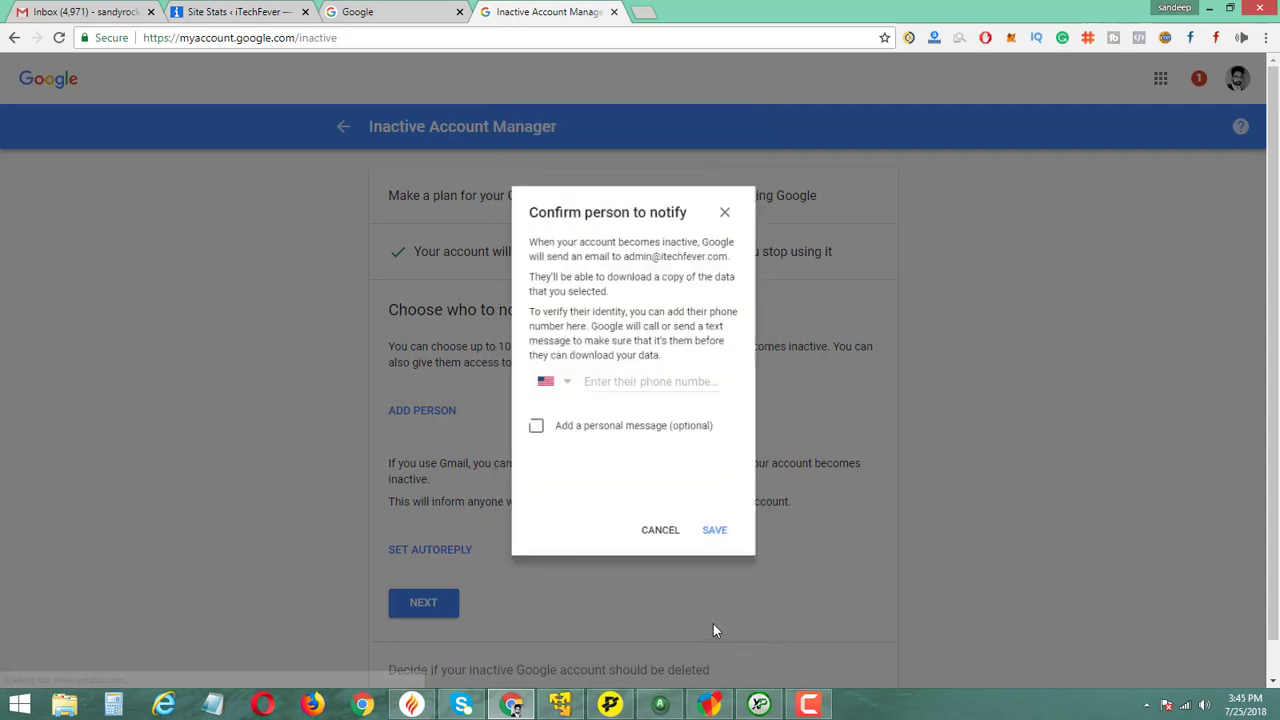
Set the contact's phone country to India (+91) and accept the suggested number
{"action": "left_click", "coordinate": [556, 393]}
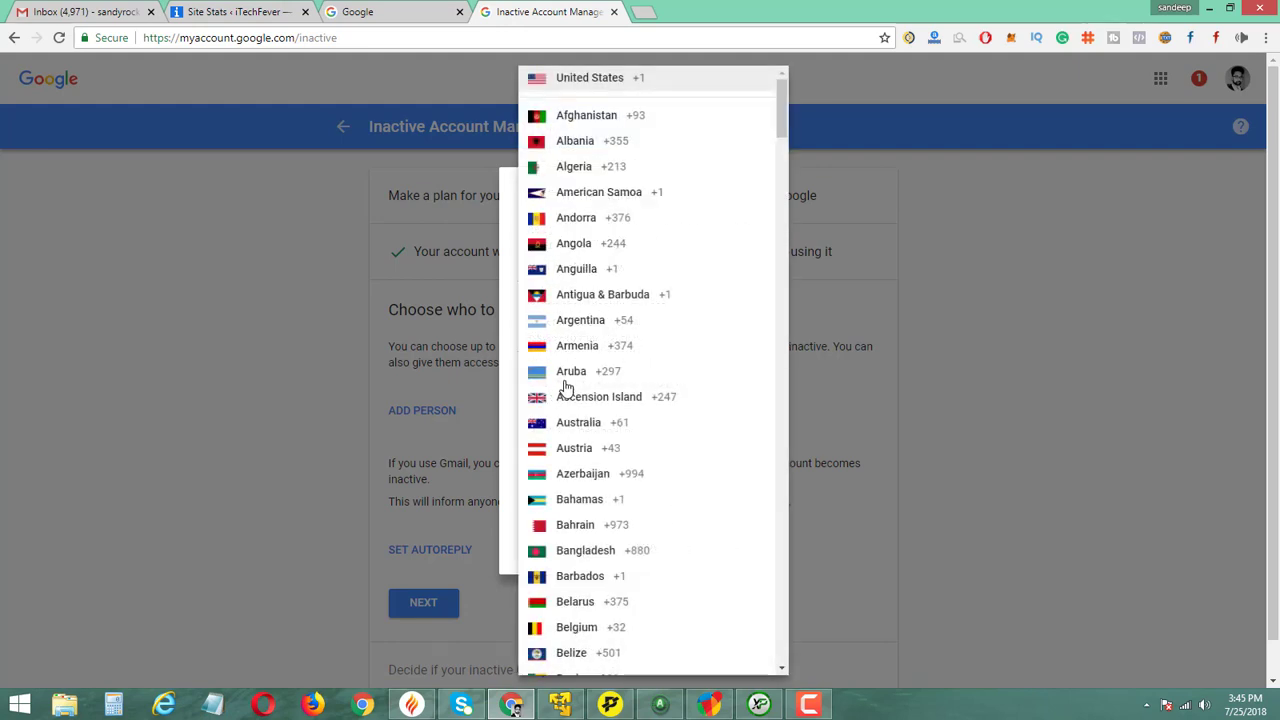
{"action": "scroll", "coordinate": [566, 387], "scroll_direction": "down", "scroll_amount": 20}
{"action": "left_click", "coordinate": [583, 80]}
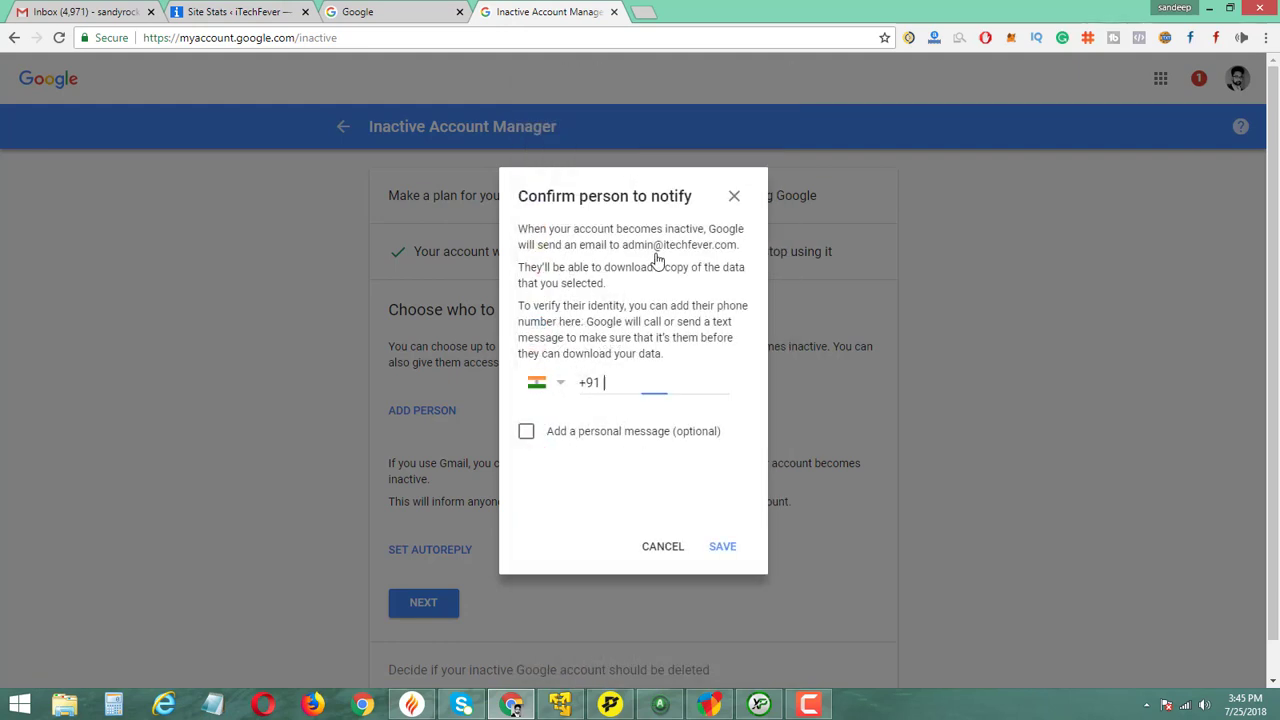
{"action": "left_click", "coordinate": [667, 381]}
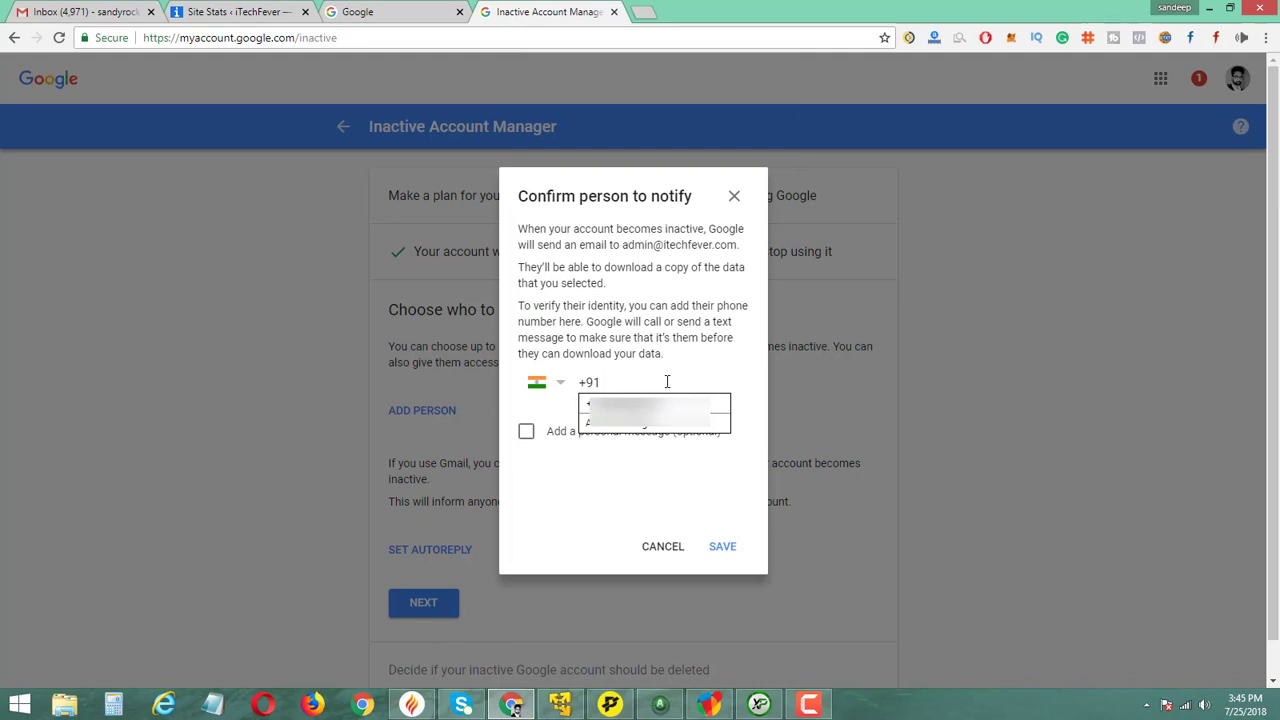
{"action": "left_click", "coordinate": [630, 406]}
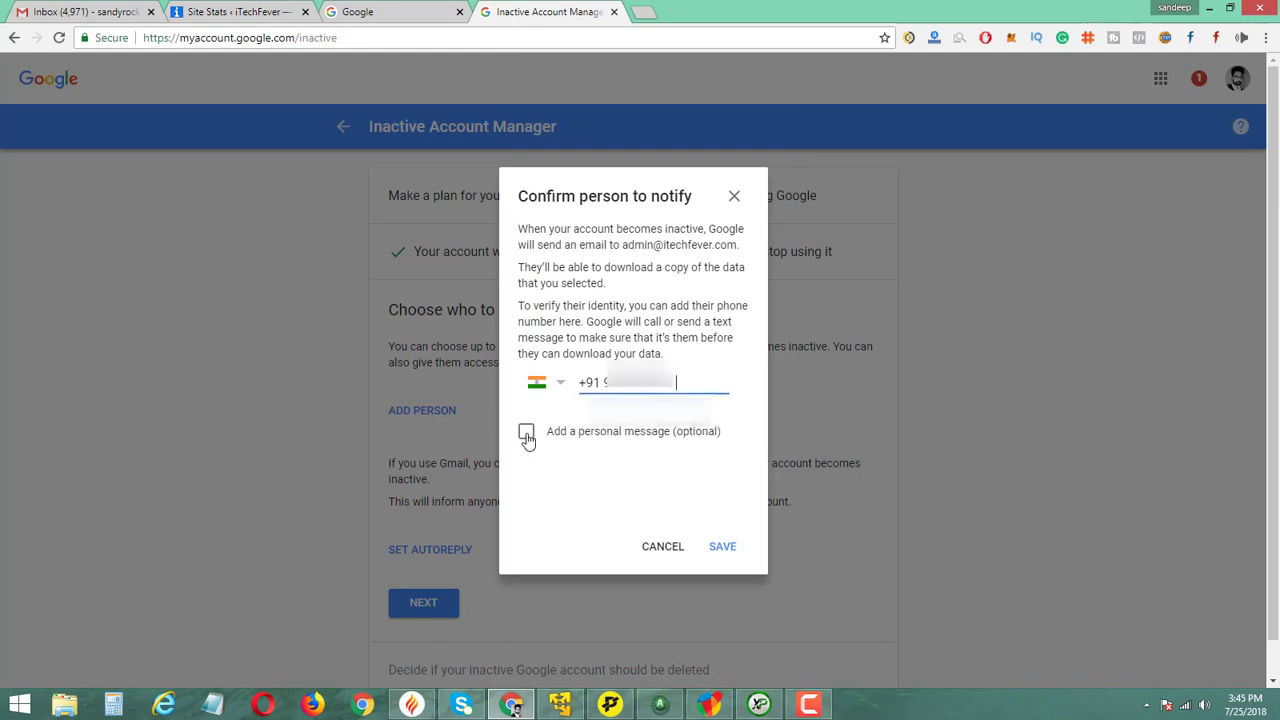
Add a multi-line personal message beginning 'Hello, I am not alive anymore.'
{"action": "left_click", "coordinate": [526, 433]}
{"action": "left_click", "coordinate": [578, 476]}
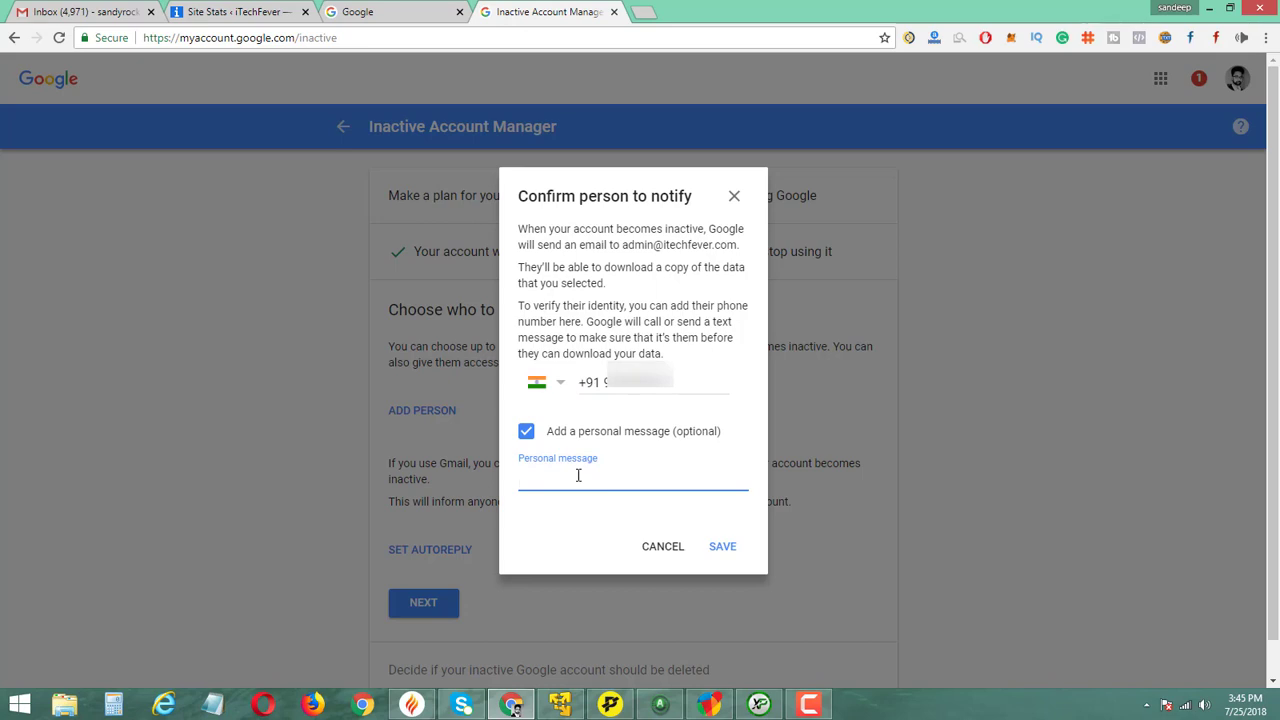
{"action": "type", "text": "He"}
{"action": "type", "text": "llo"}
{"action": "key", "text": "Return"}
{"action": "type", "text": "I a"}
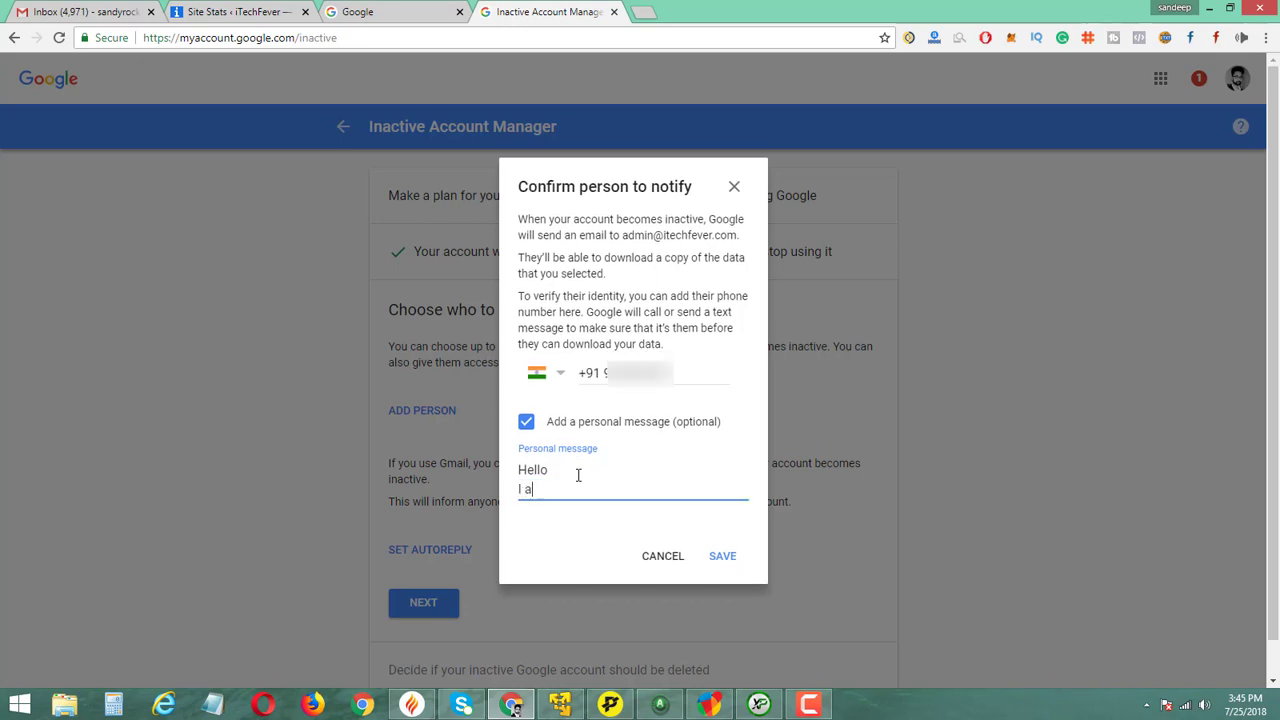
{"action": "type", "text": "m not al"}
{"action": "type", "text": "ive an"}
{"action": "type", "text": "ymore."}
{"action": "key", "text": "Return"}
{"action": "key", "text": "Return"}
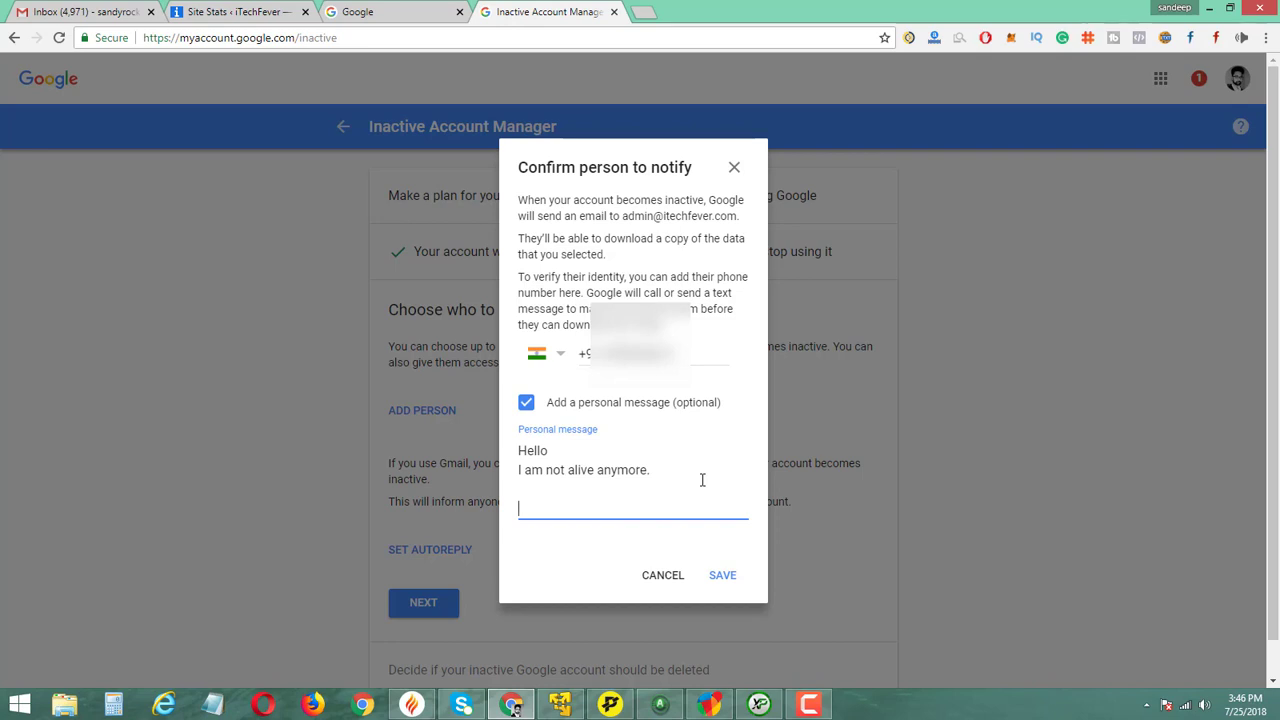
{"action": "type", "text": "Here o"}
{"action": "type", "text": "is my a"}
{"action": "type", "text": "cdeta"}
{"action": "type", "text": "ils,"}
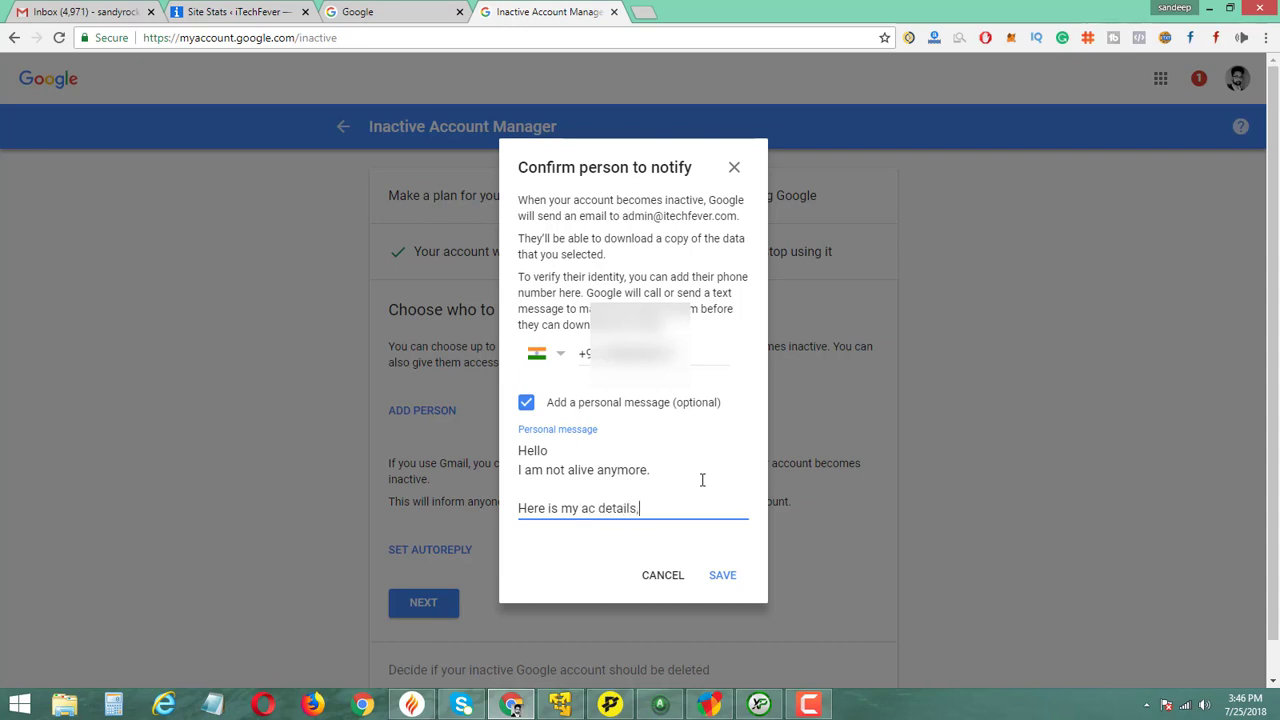
{"action": "type", "text": " here is "}
{"action": "type", "text": "my will"}
{"action": "type", "text": ", and here is"}
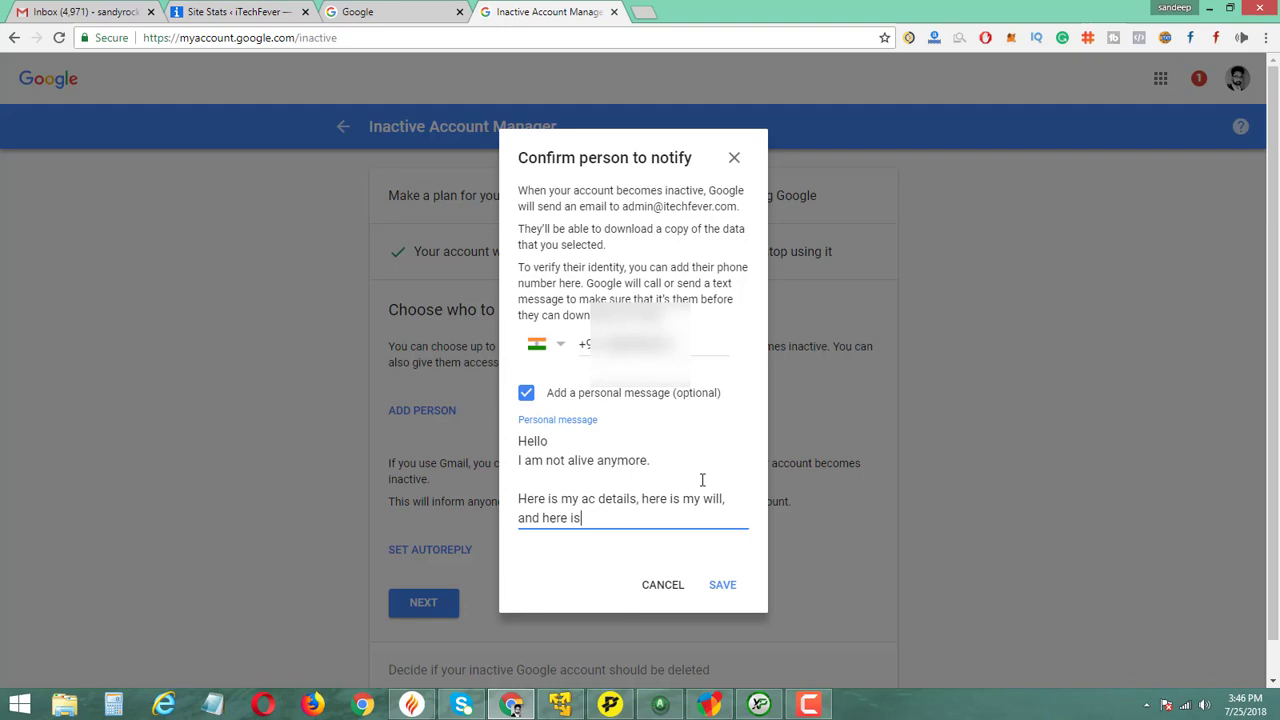
{"action": "type", "text": " my important passwords which you  may n"}
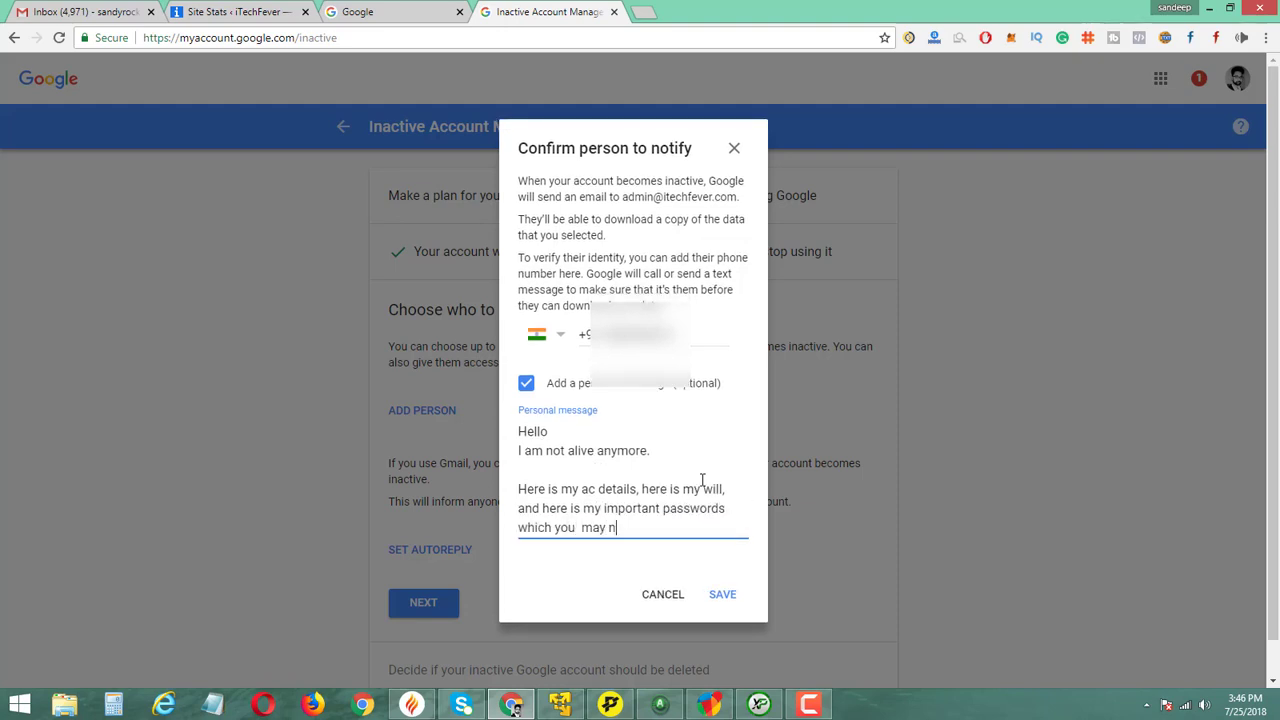
{"action": "type", "text": "eed."}
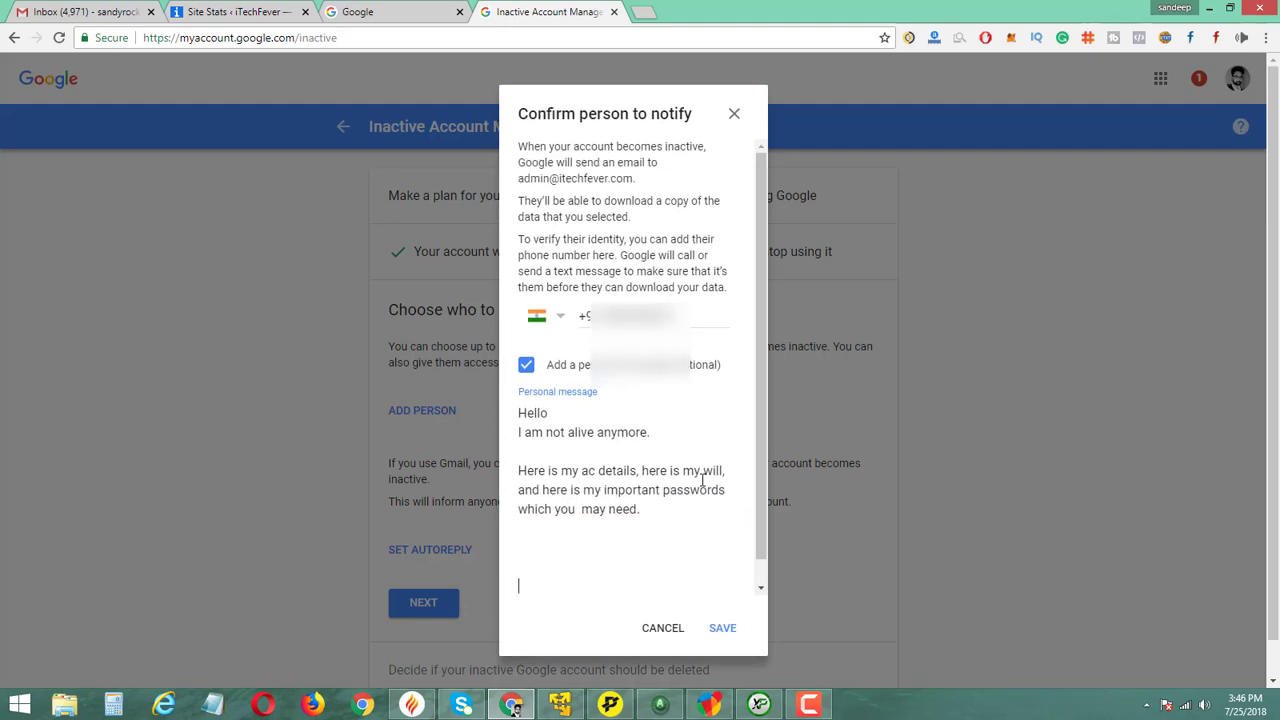
{"action": "type", "text": "And it is not good uup"}
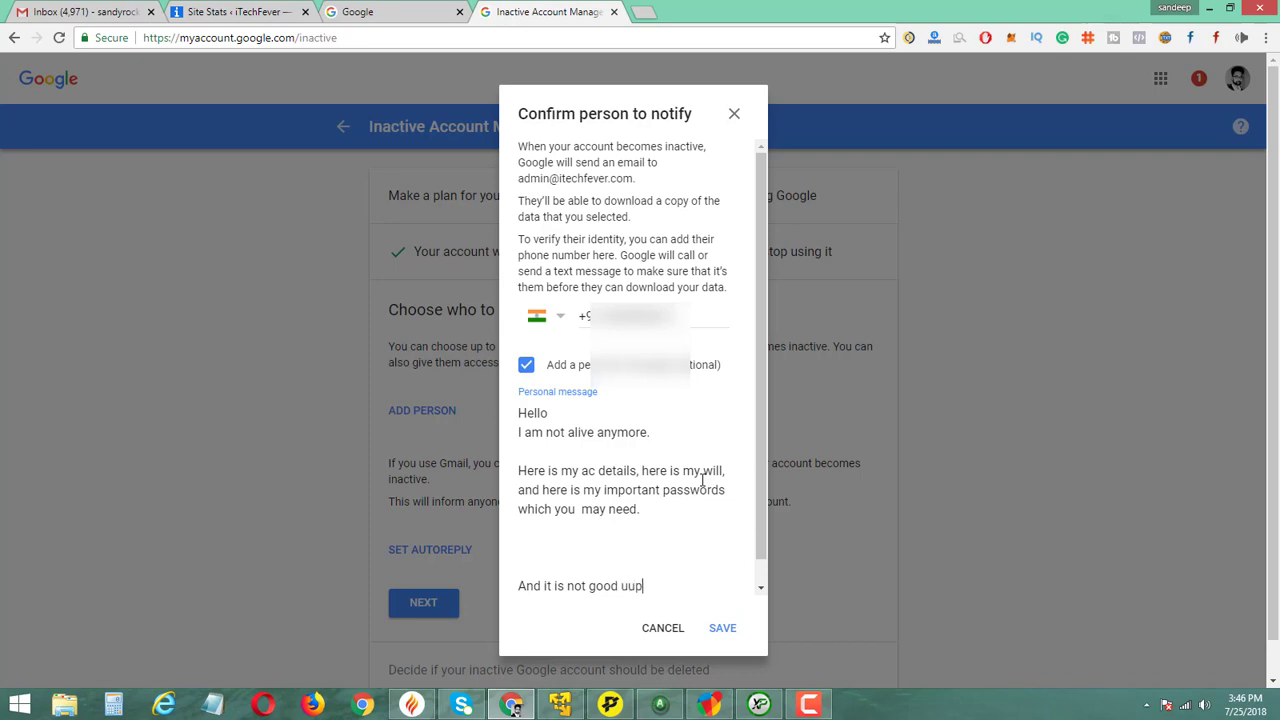
{"action": "key", "text": "BackSpace"}
{"action": "key", "text": "BackSpace"}
{"action": "key", "text": "BackSpace"}
{"action": "type", "text": "up here :(, it"}
{"action": "type", "text": "'s feel bad being dead."}
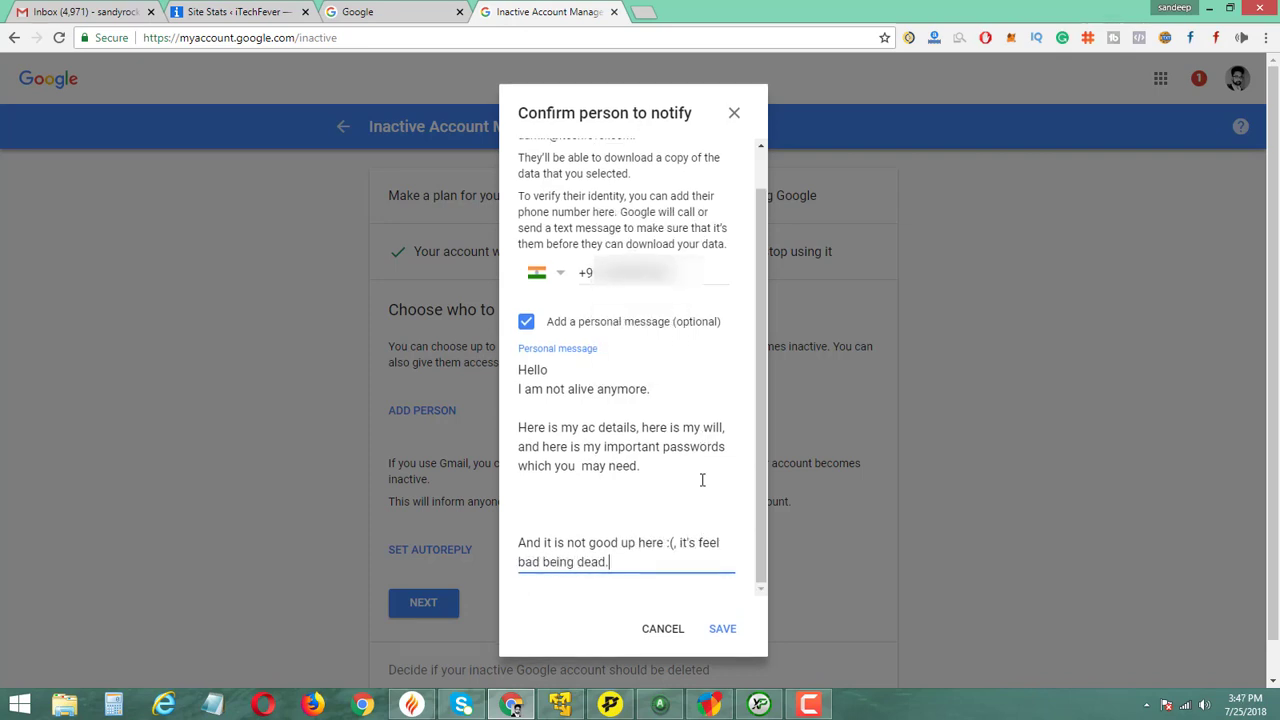
{"action": "left_click", "coordinate": [724, 630]}
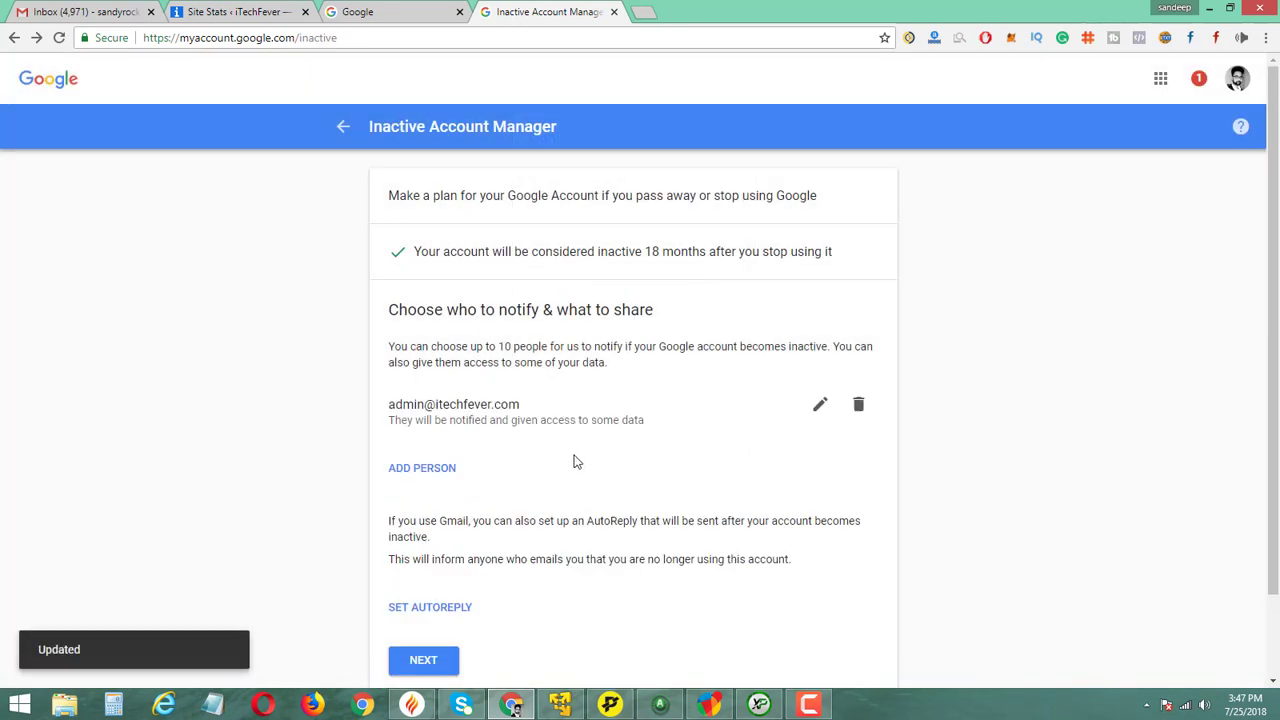
{"action": "left_click", "coordinate": [438, 477]}
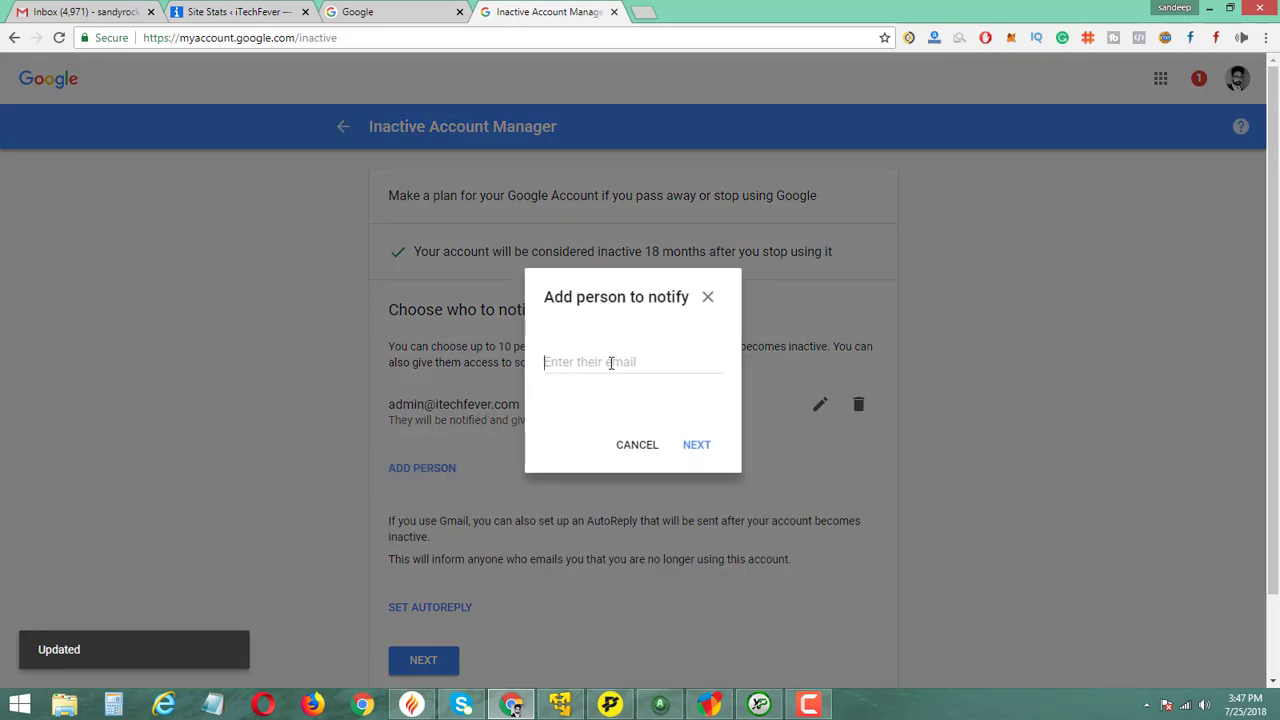
{"action": "left_click", "coordinate": [611, 363]}
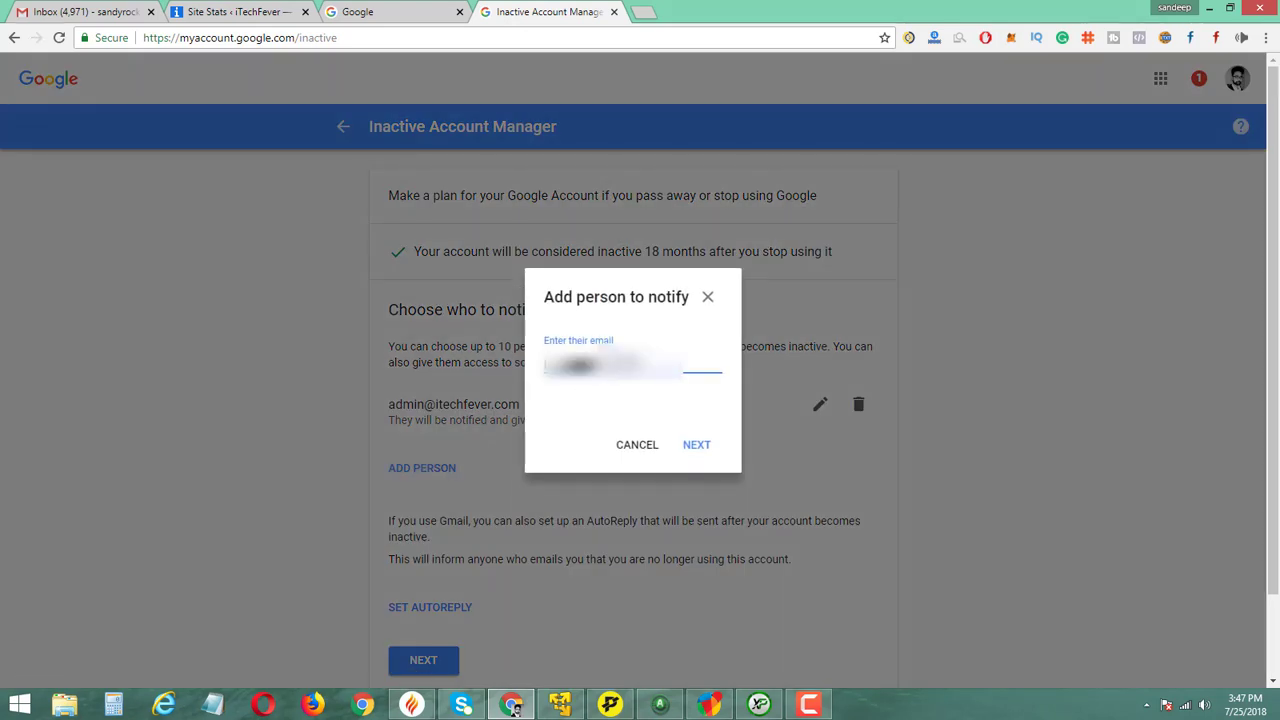
{"action": "type", "text": "com"}
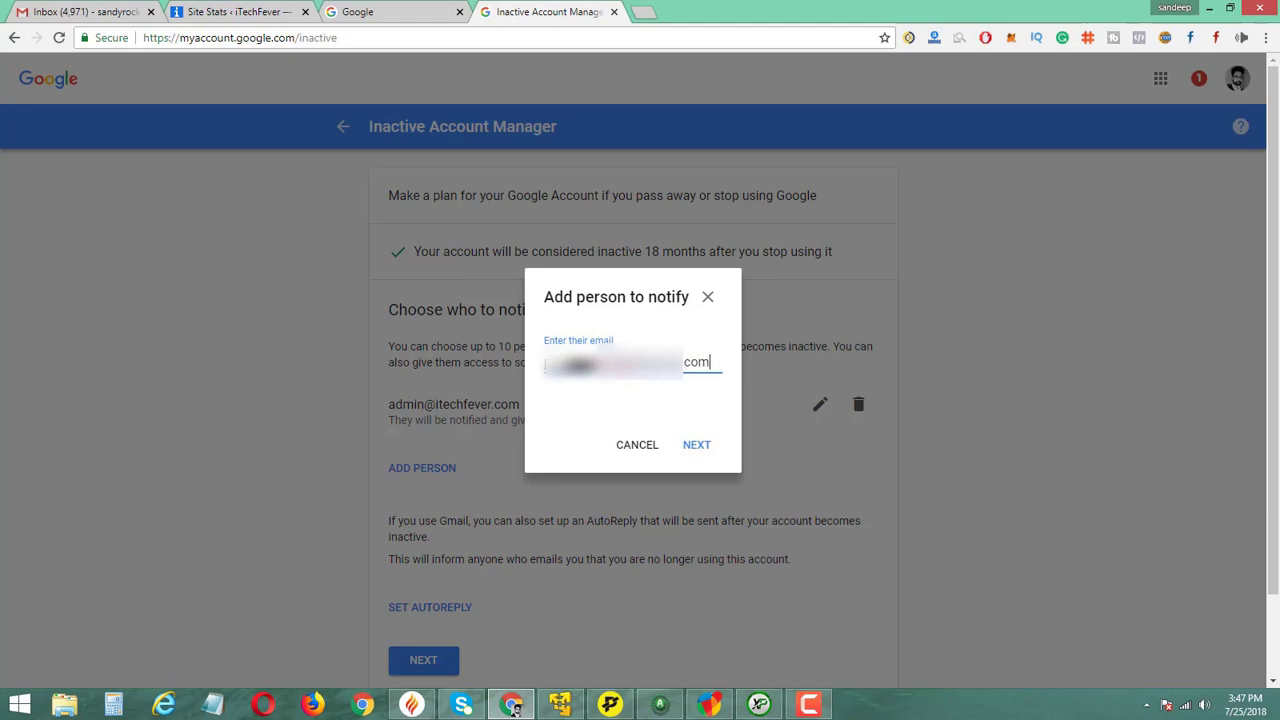
{"action": "left_click", "coordinate": [698, 444]}
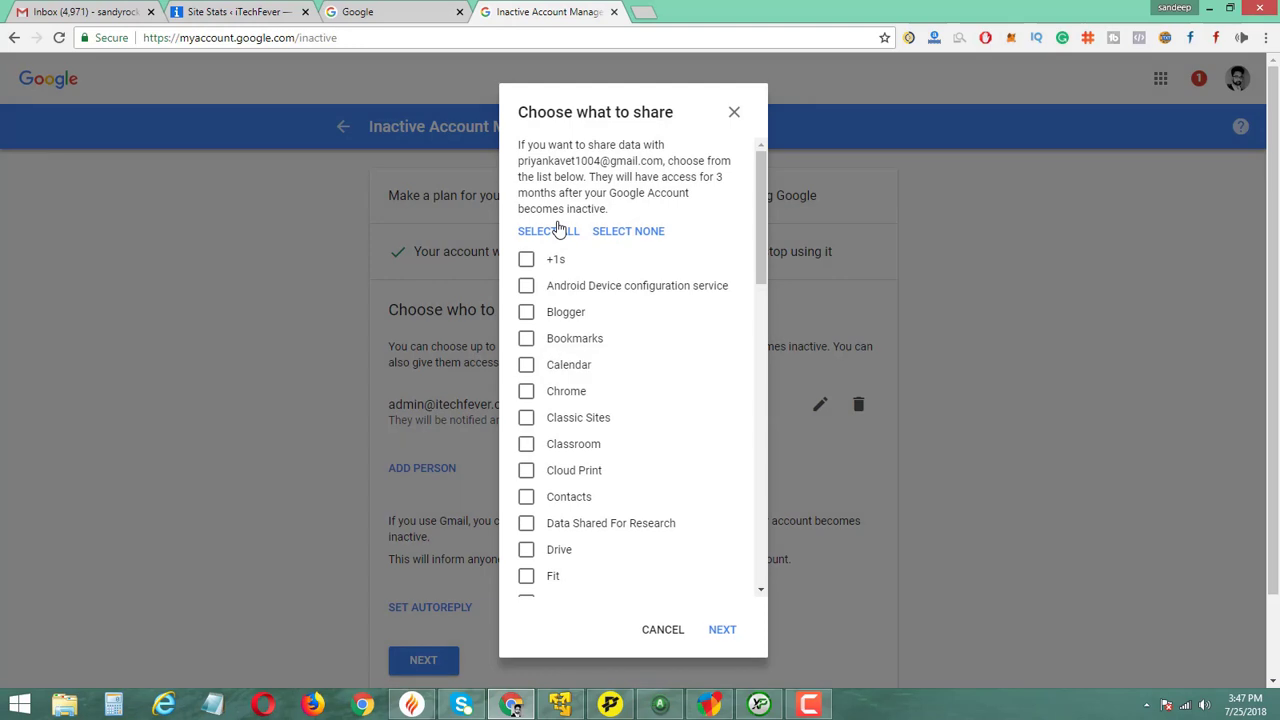
{"action": "left_click", "coordinate": [558, 230]}
{"action": "left_click", "coordinate": [722, 629]}
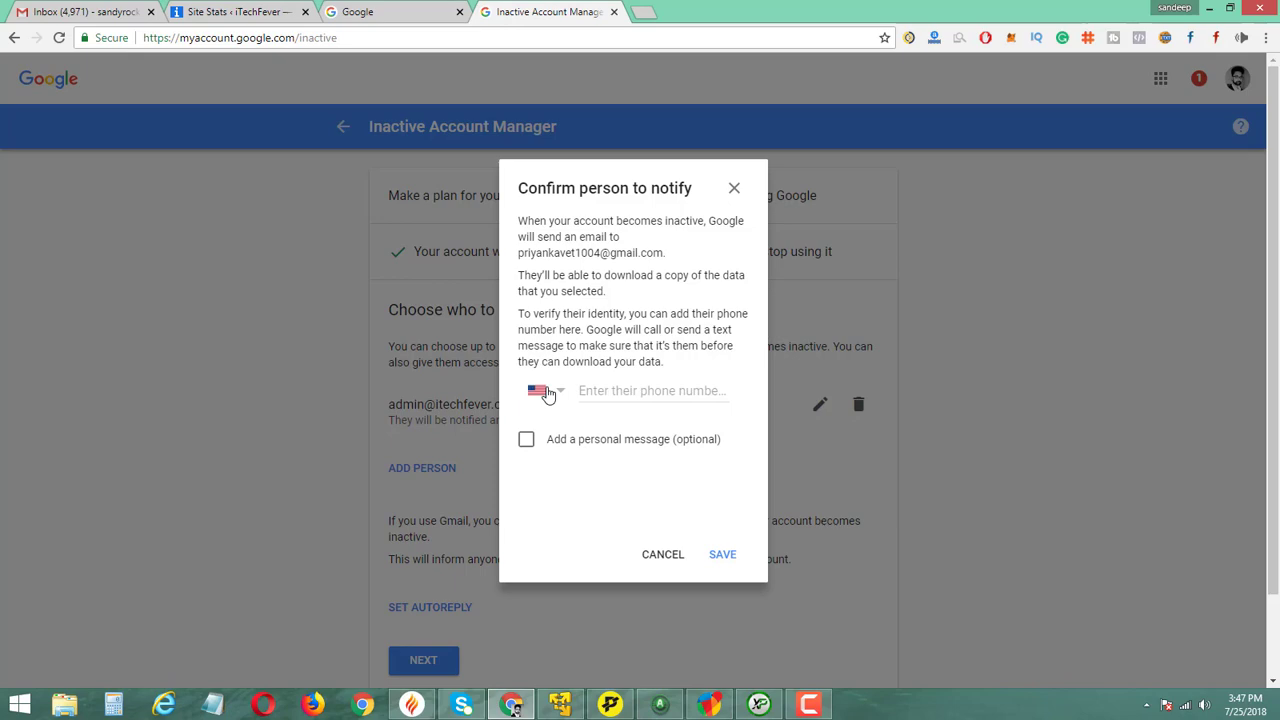
Discard the second contact and set the AutoReply subject to 'I am dead'
{"action": "left_click", "coordinate": [736, 191]}
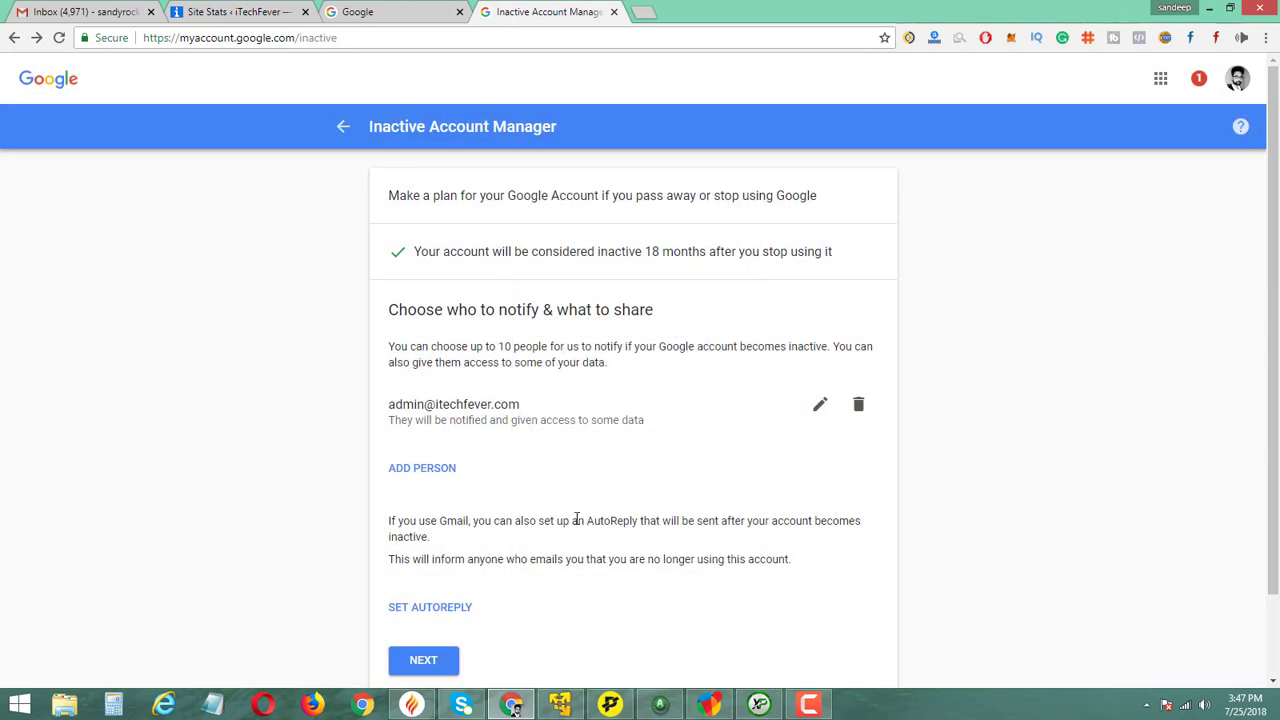
{"action": "scroll", "coordinate": [555, 535], "scroll_direction": "down", "scroll_amount": 1}
{"action": "left_click", "coordinate": [434, 527]}
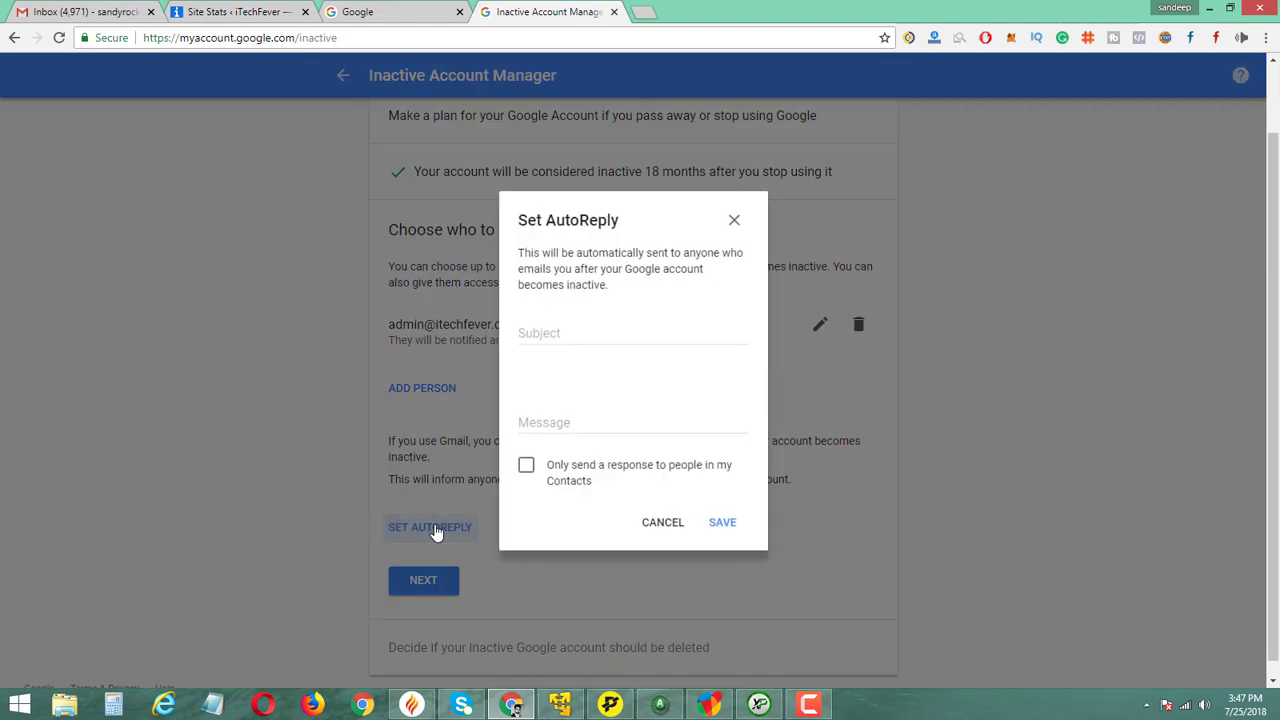
{"action": "left_click", "coordinate": [561, 334]}
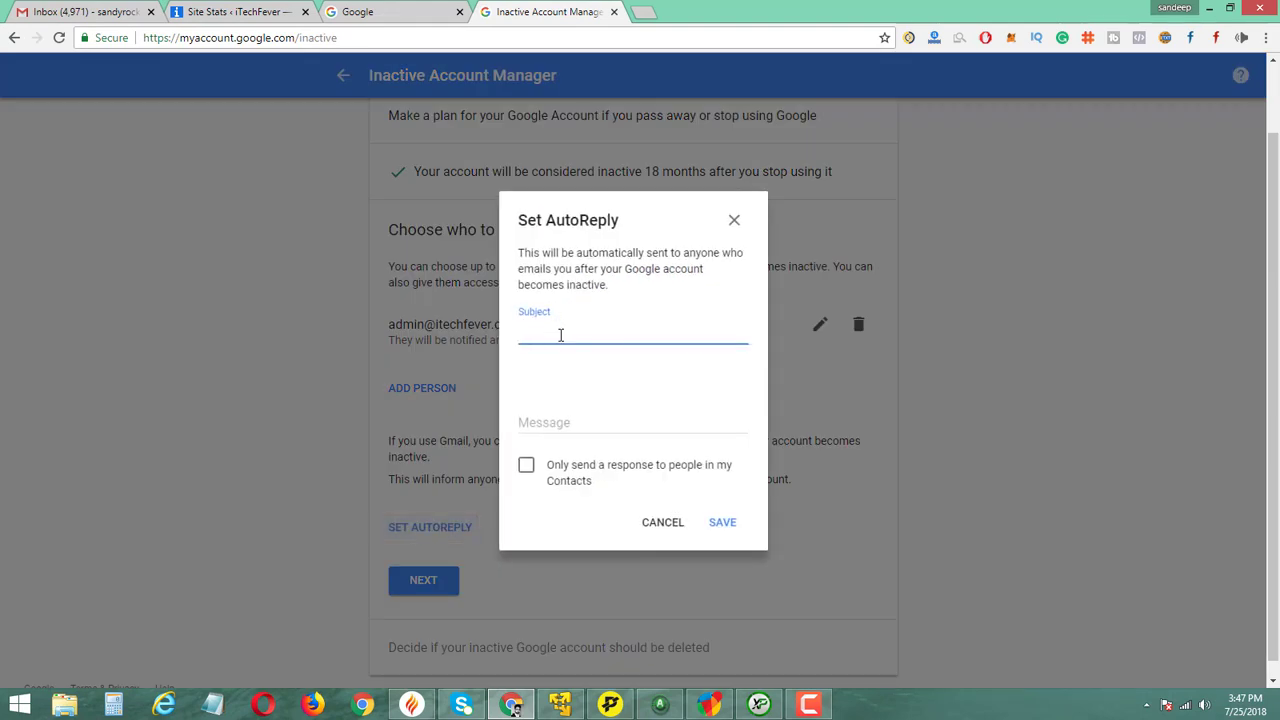
{"action": "type", "text": "I am dead"}
Write the four-line AutoReply message ending 'Hope to see you soon. :D'
{"action": "left_click", "coordinate": [558, 422]}
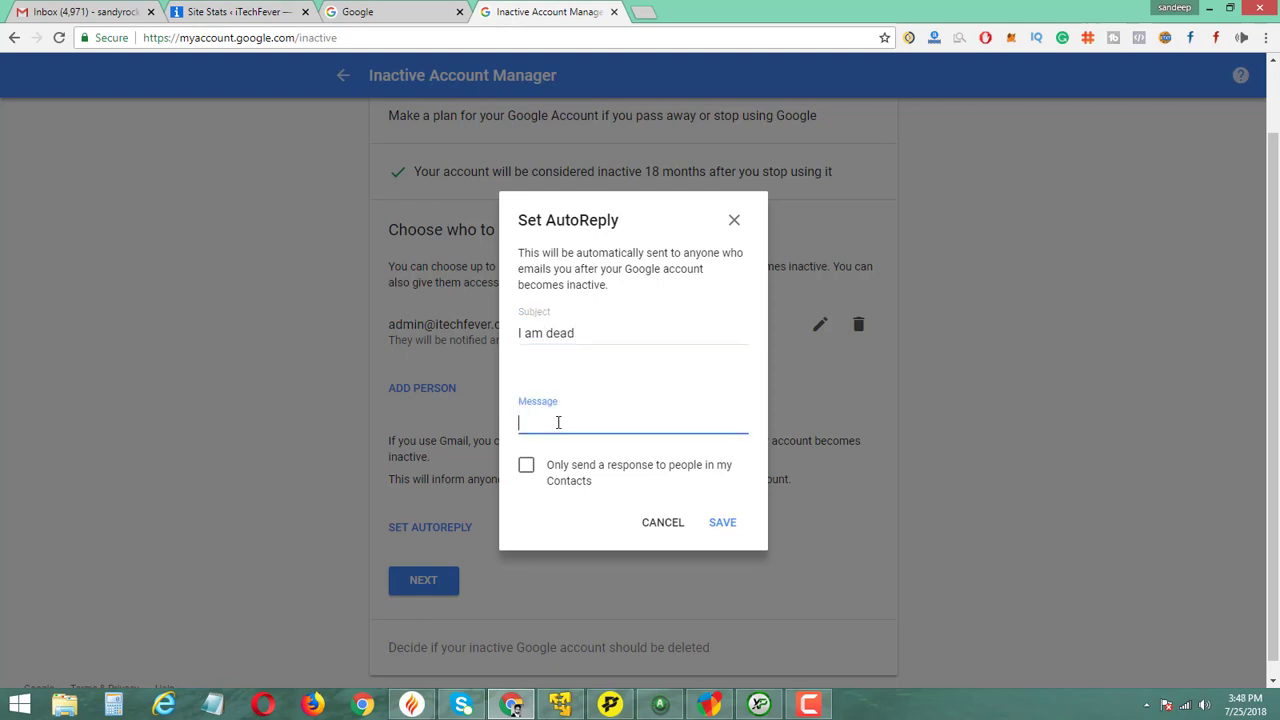
{"action": "type", "text": "Don't exp"}
{"action": "type", "text": "ect any other rep"}
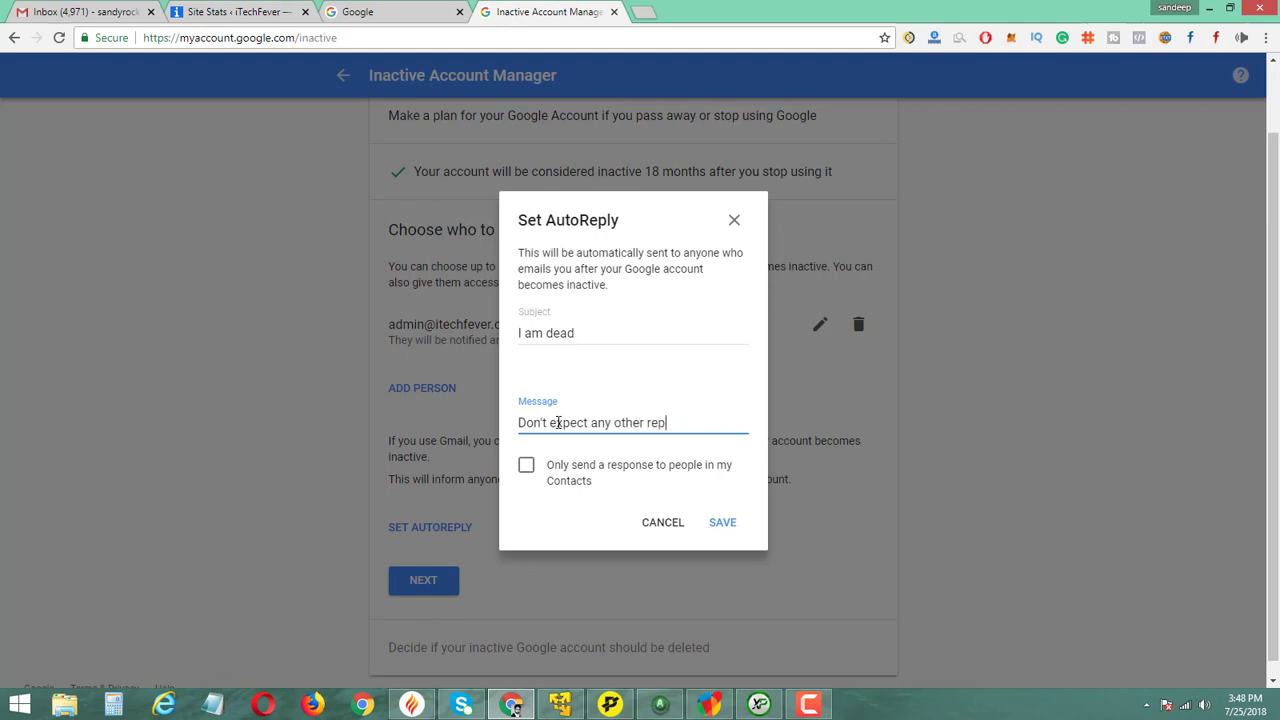
{"action": "type", "text": "ly, I am de"}
{"action": "type", "text": "ad."}
{"action": "key", "text": "Return"}
{"action": "key", "text": "Return"}
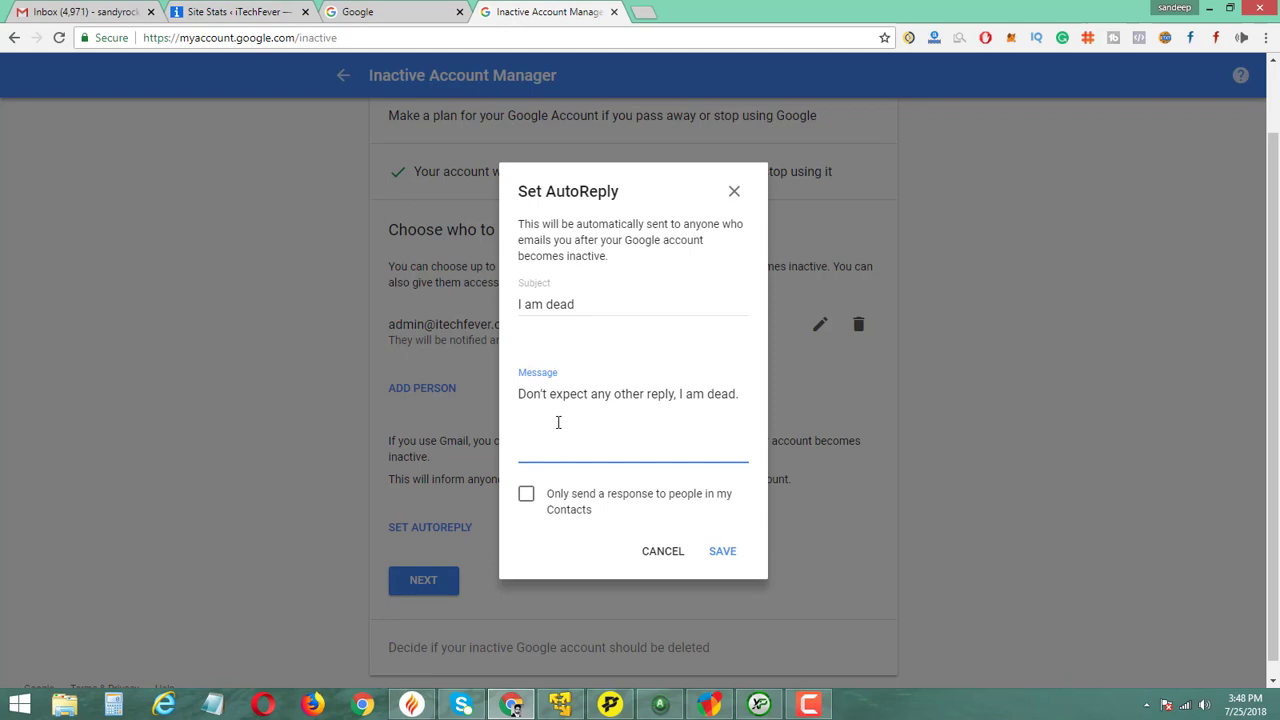
{"action": "type", "text": "One more mail I"}
{"action": "type", "text": " am dead already"}
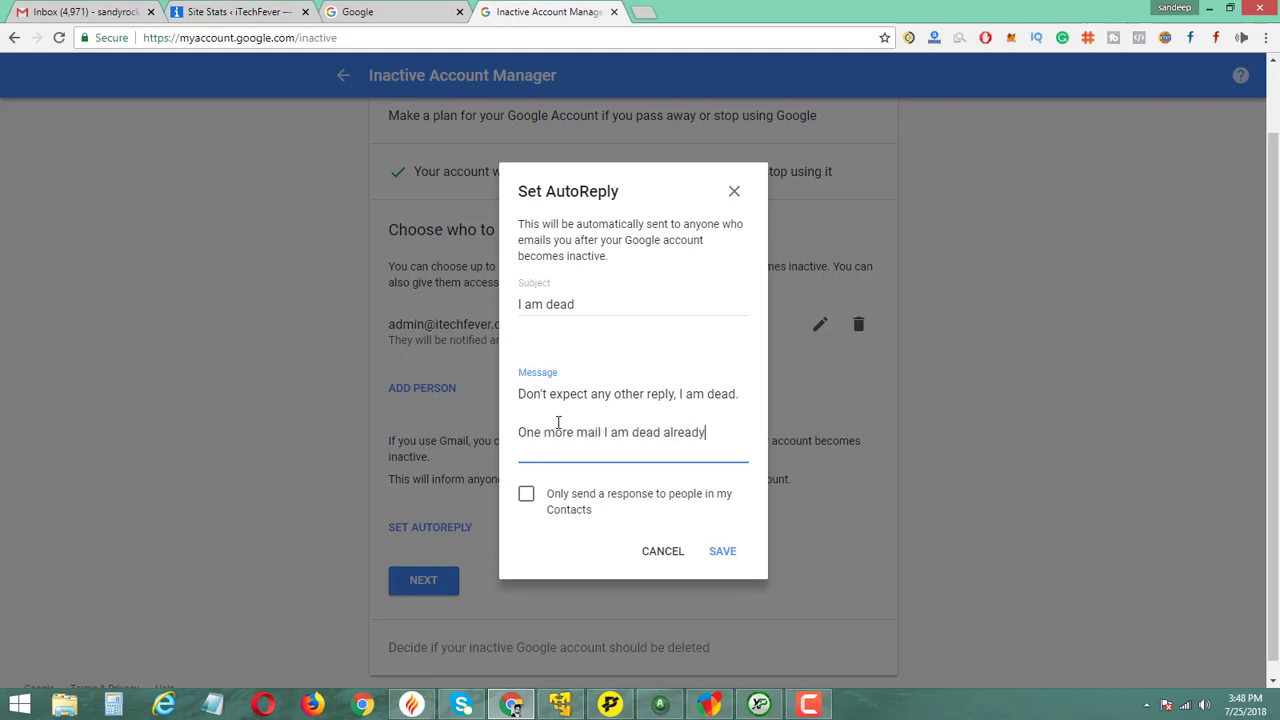
{"action": "key", "text": "Return"}
{"action": "key", "text": "Return"}
{"action": "type", "text": "Stop sen"}
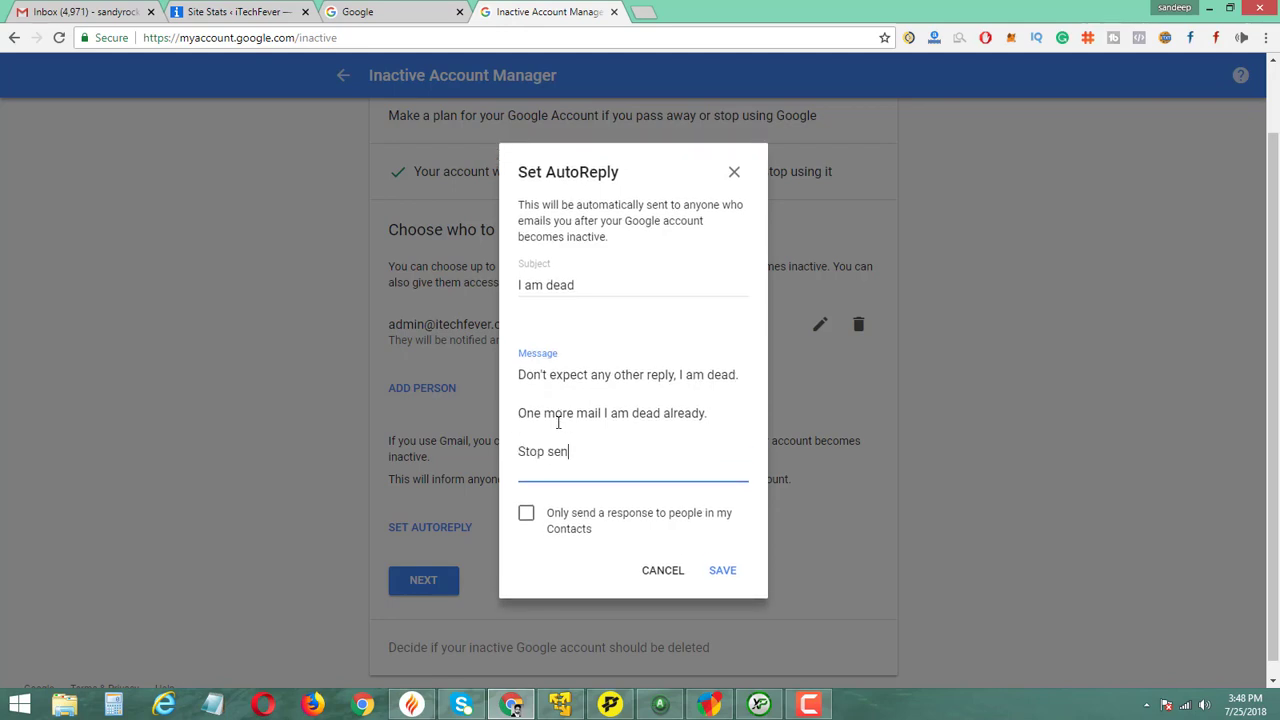
{"action": "type", "text": "ding me emails y"}
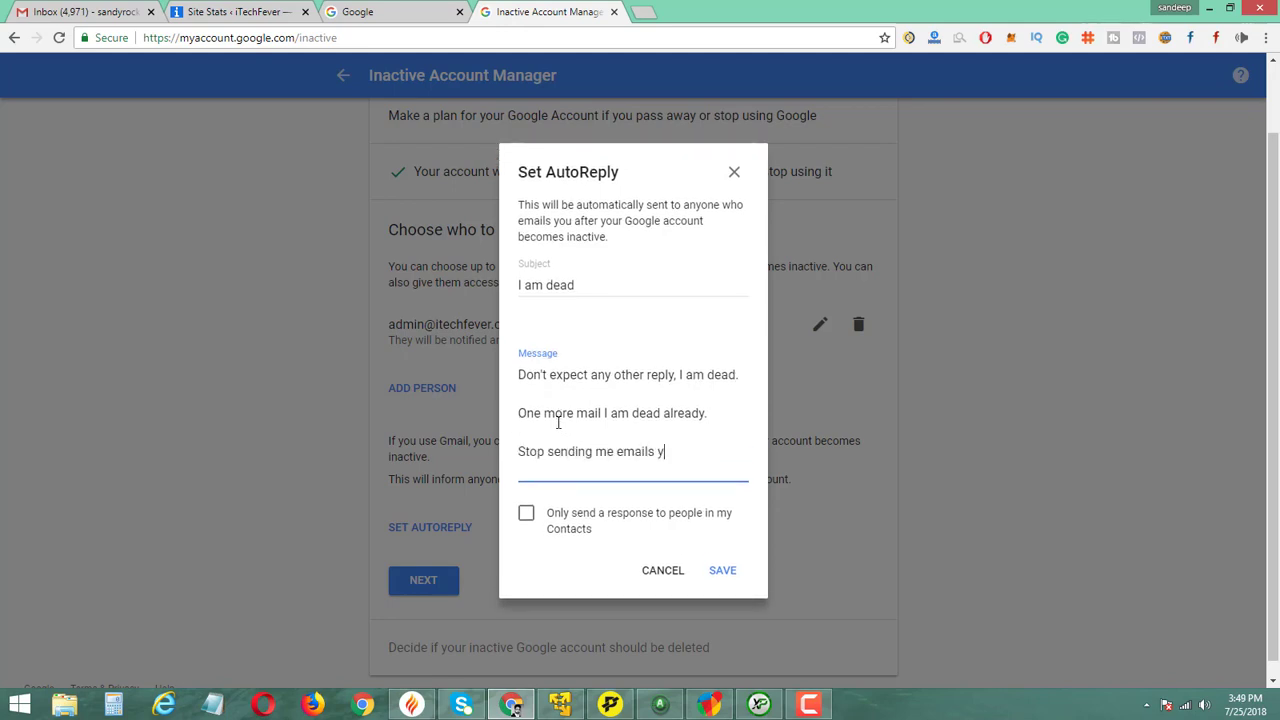
{"action": "type", "text": "ou mofo."}
{"action": "key", "text": "Return"}
{"action": "key", "text": "Return"}
{"action": "type", "text": "Hop"}
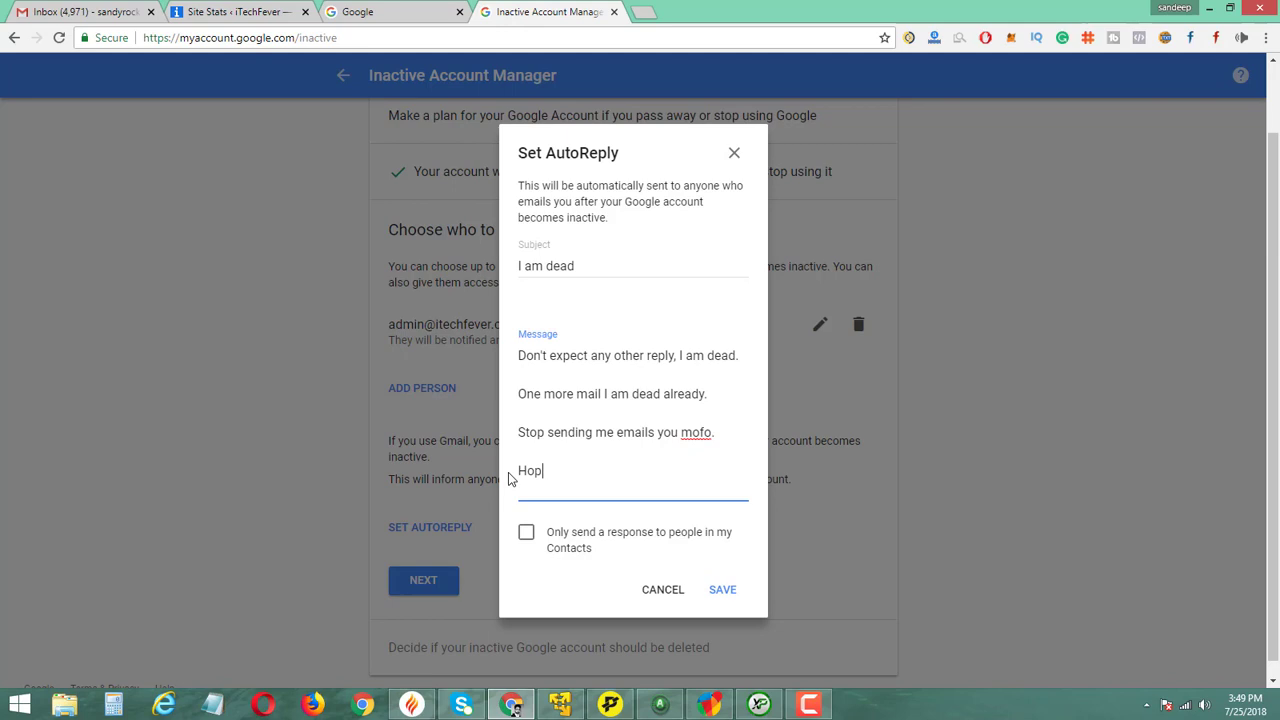
{"action": "type", "text": "e to see you soon."}
{"action": "type", "text": " :D"}
Save the AutoReply, keep account deletion off, then review and confirm the plan
{"action": "left_click", "coordinate": [723, 590]}
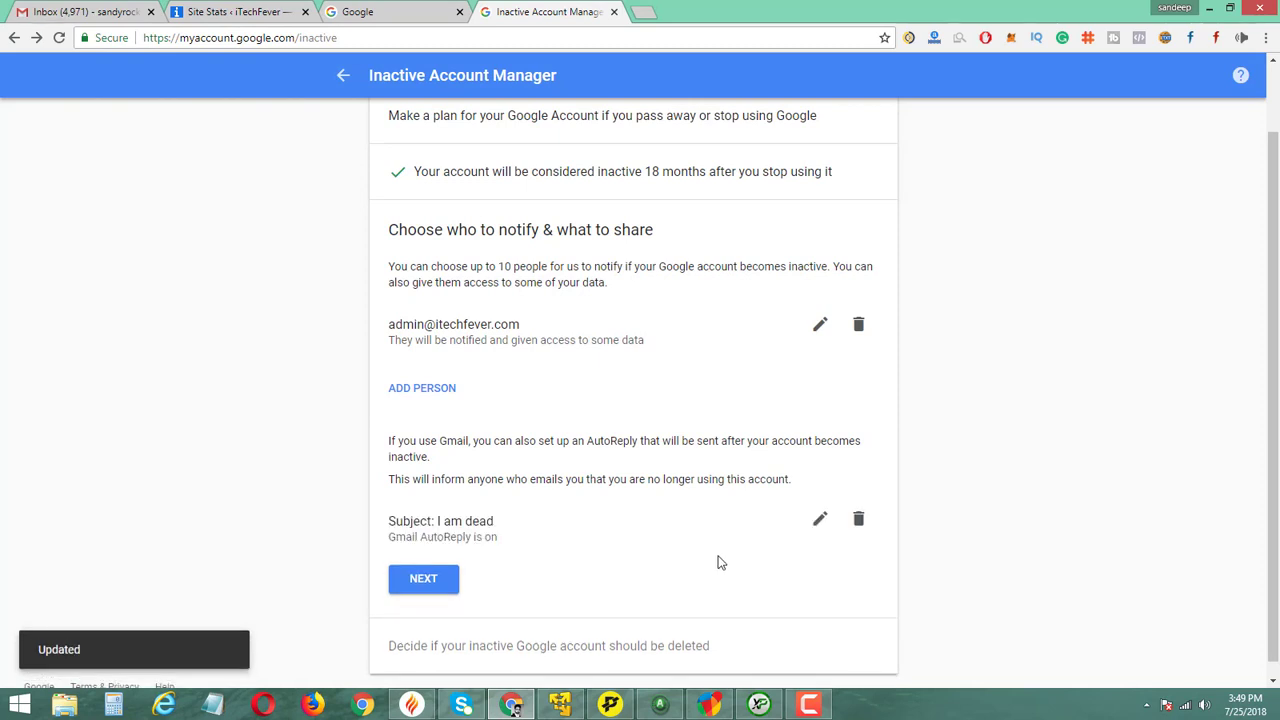
{"action": "left_click", "coordinate": [440, 585]}
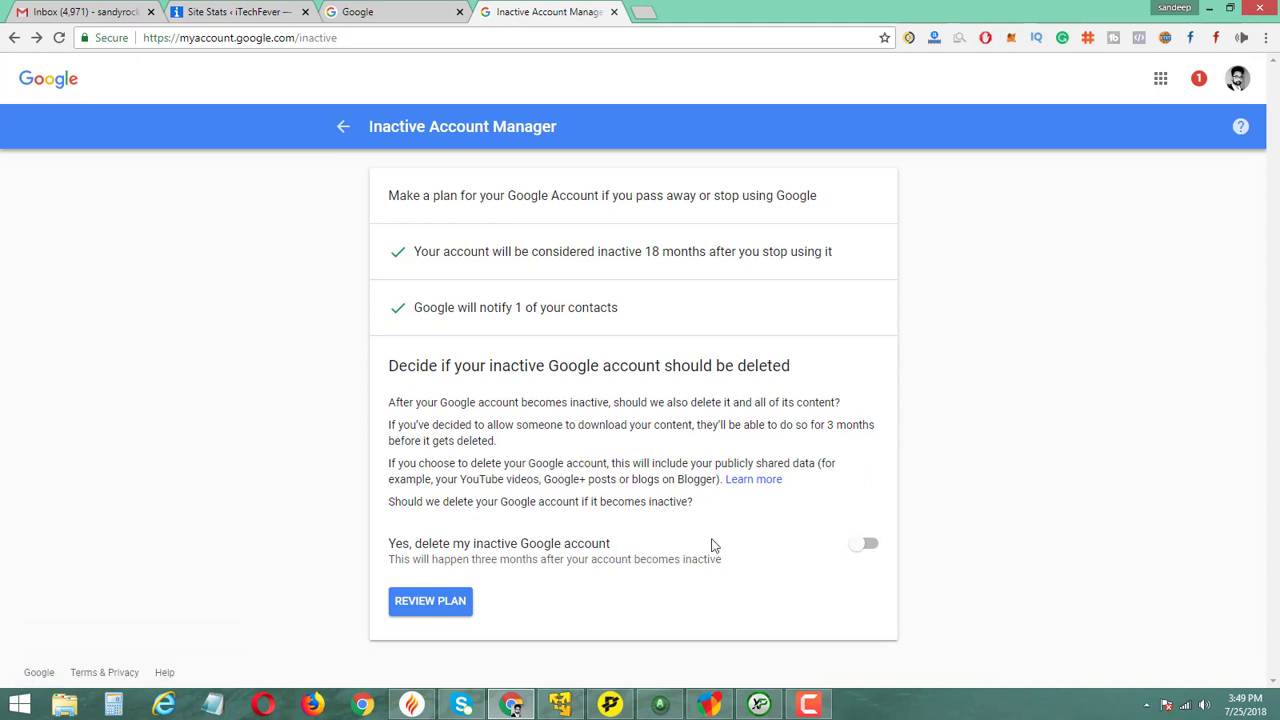
{"action": "left_click", "coordinate": [459, 606]}
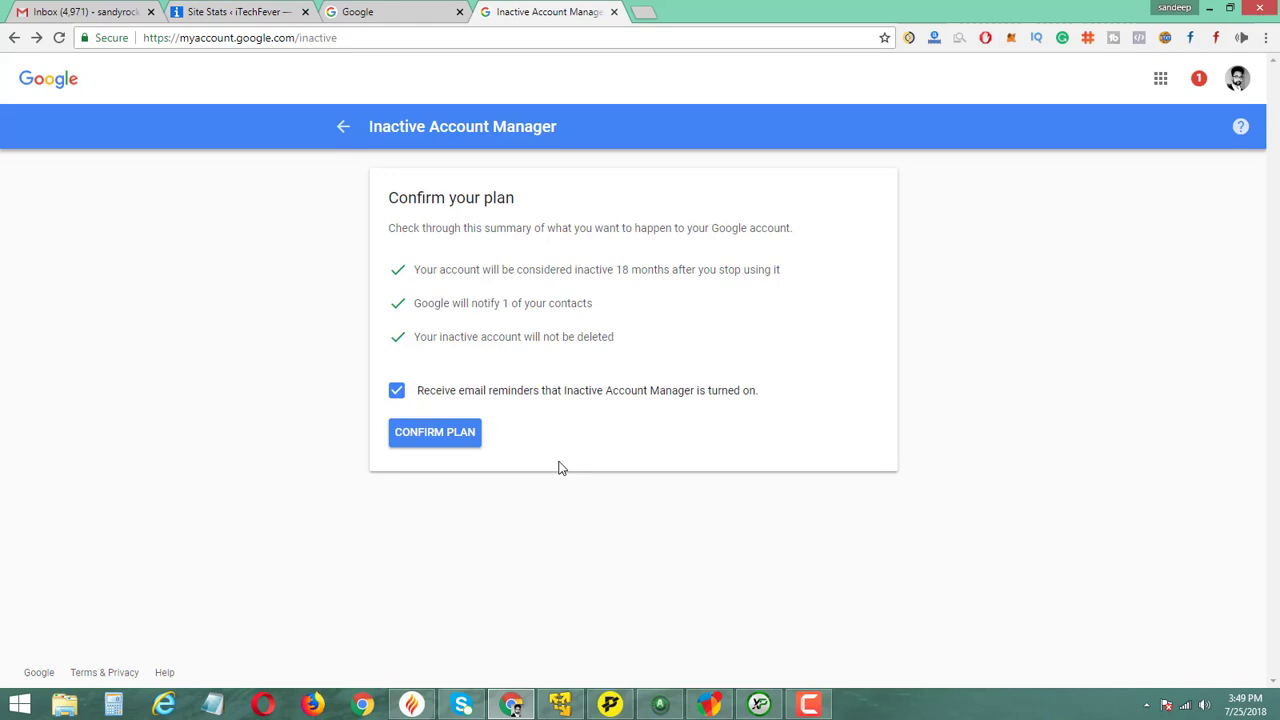
{"action": "left_click", "coordinate": [438, 434]}
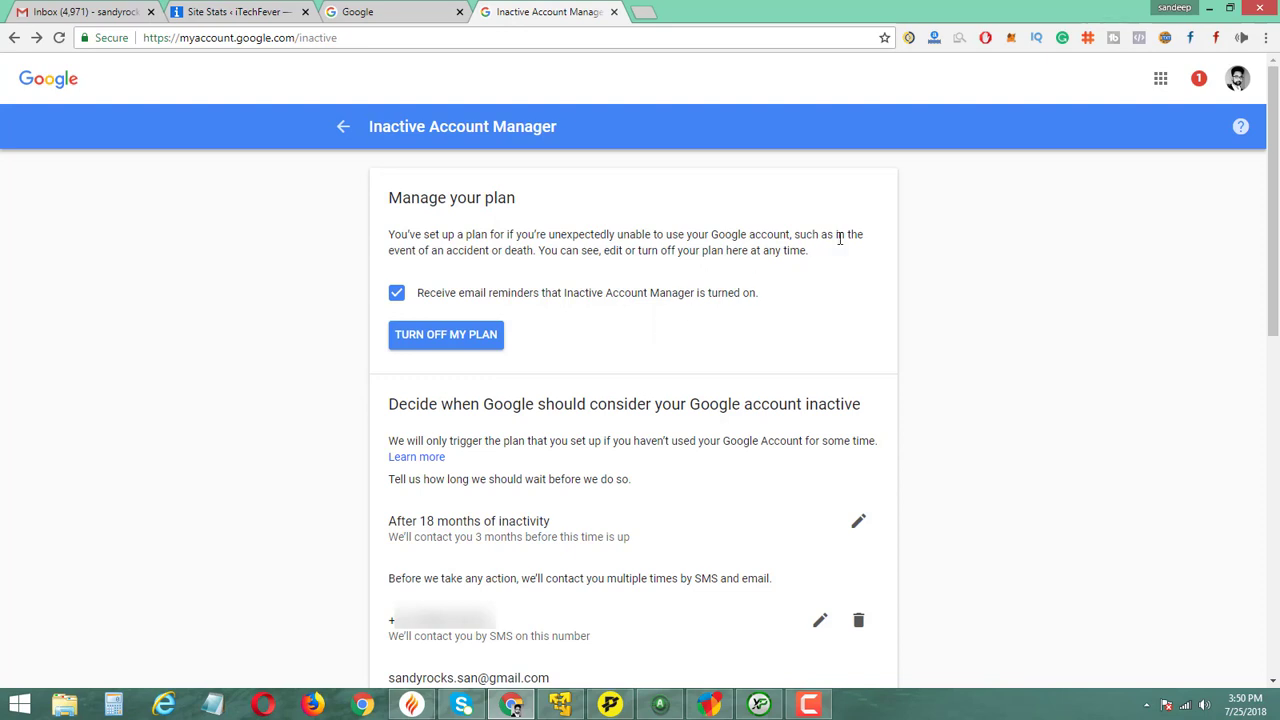
Minimize the Chrome window to show the Windows desktop
{"action": "left_click", "coordinate": [1209, 8]}
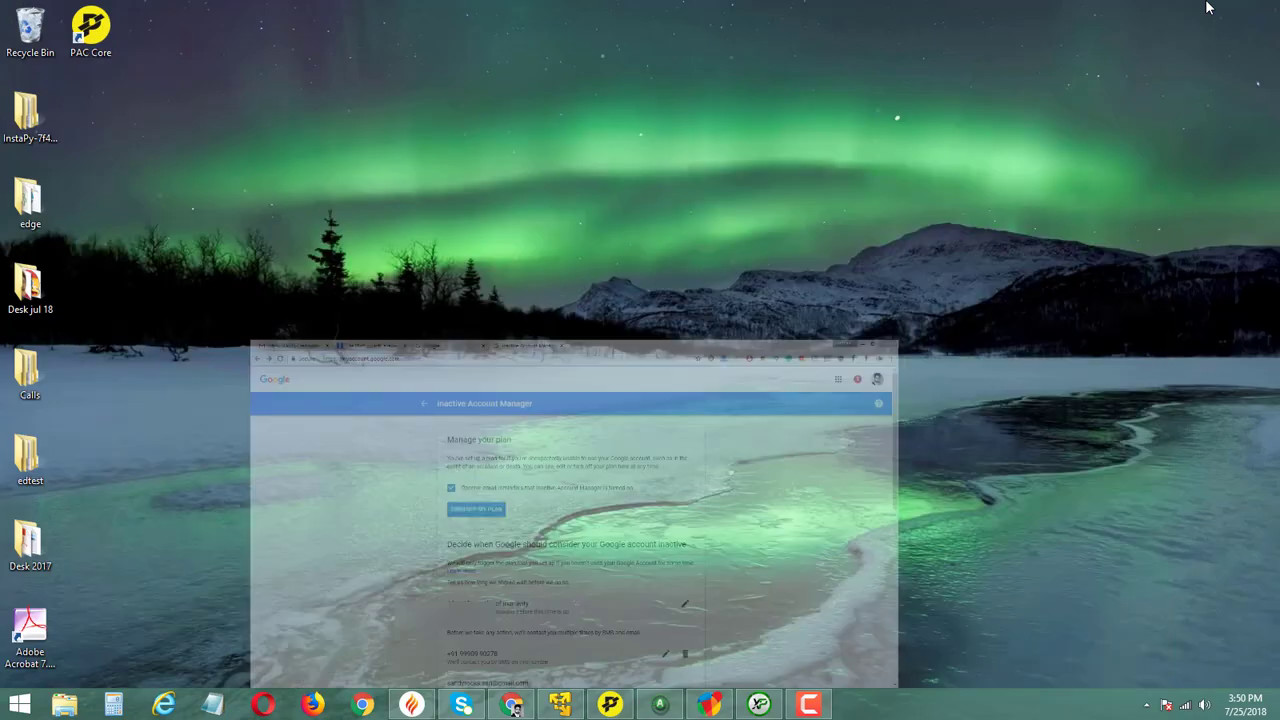